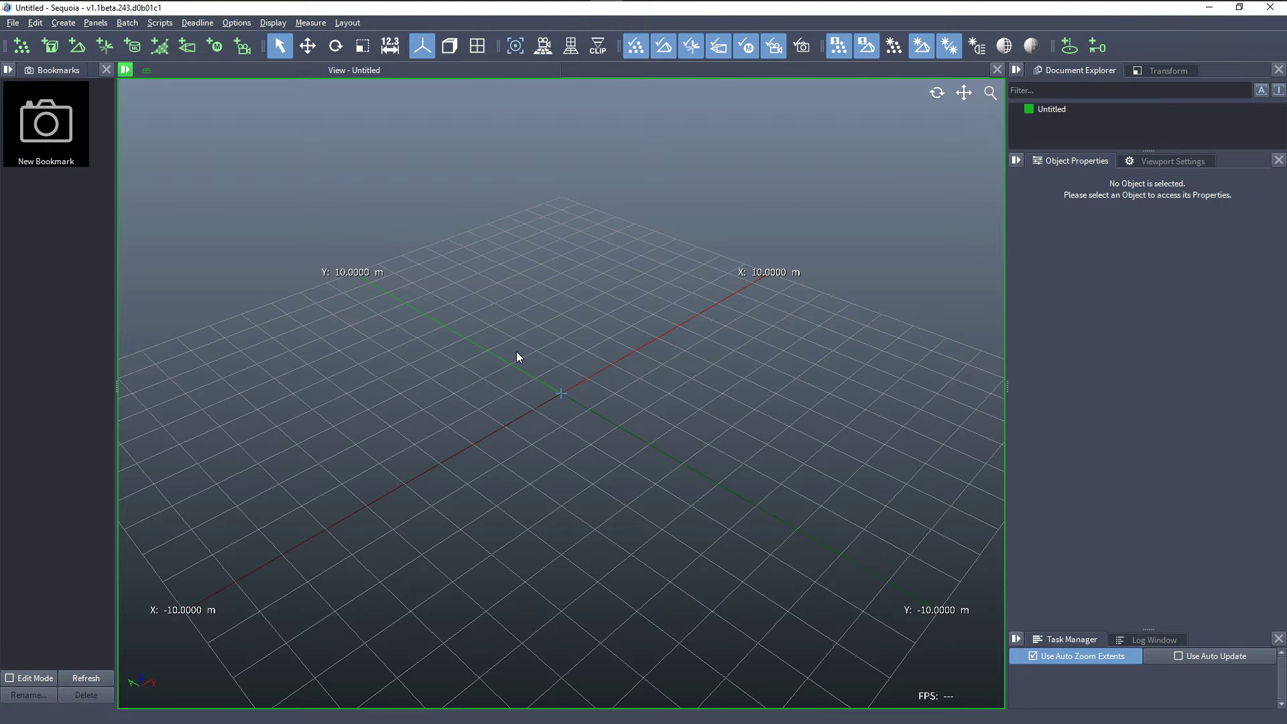
- Import the point file Serpent Mound Model LAS Data.sprt and set its display channel scale to 100.0
{"action": "left_click", "coordinate": [25, 45]}
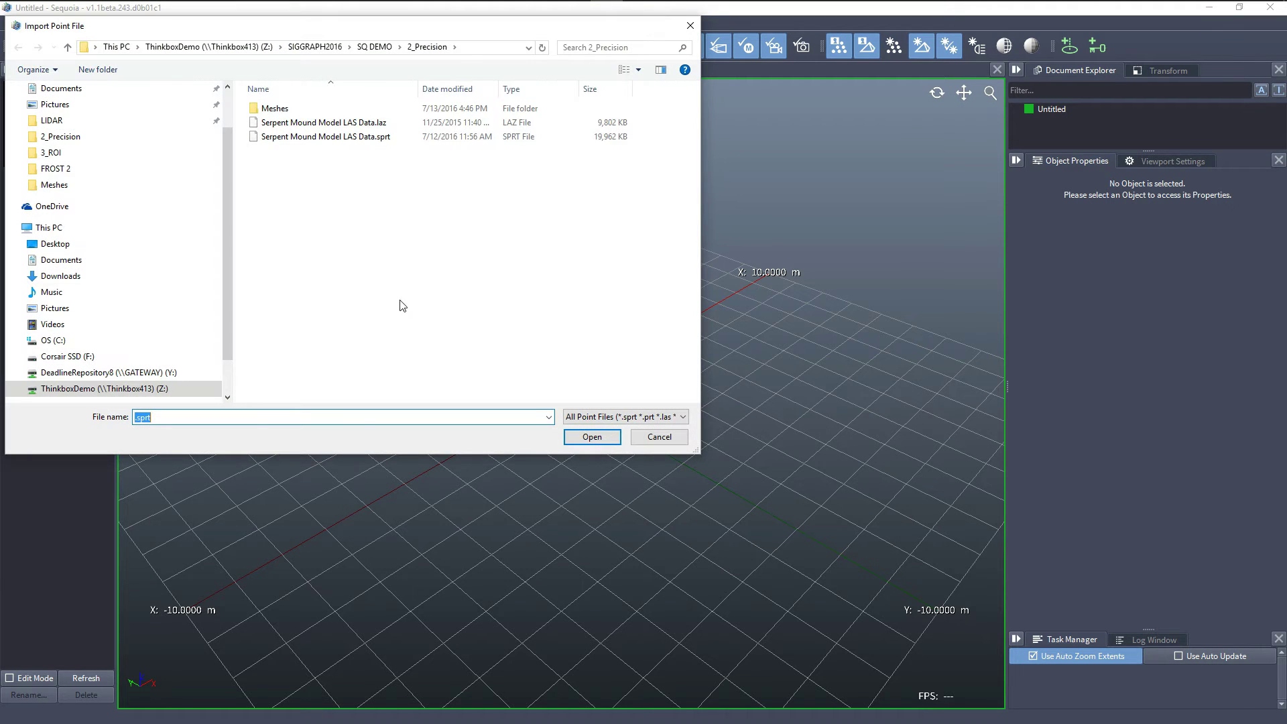
{"action": "double_click", "coordinate": [368, 139]}
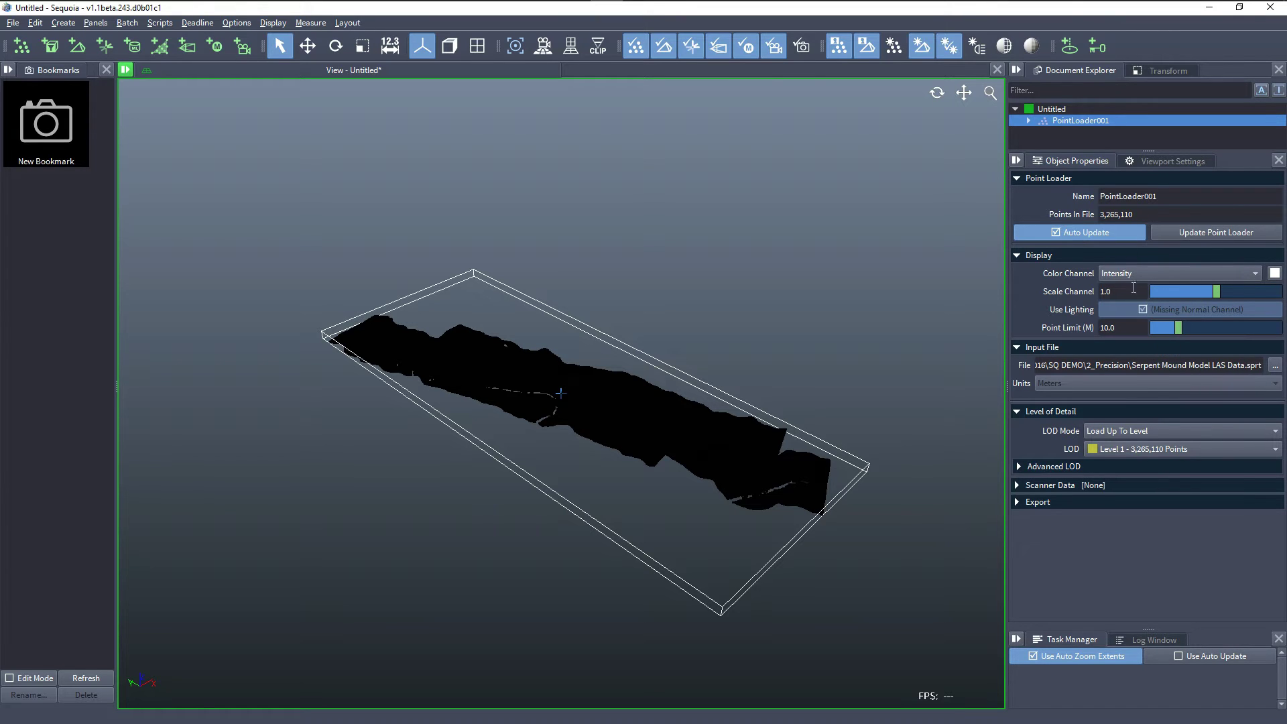
{"action": "left_click", "coordinate": [1043, 288]}
{"action": "type", "text": "100.0"}
{"action": "key", "text": "Return"}
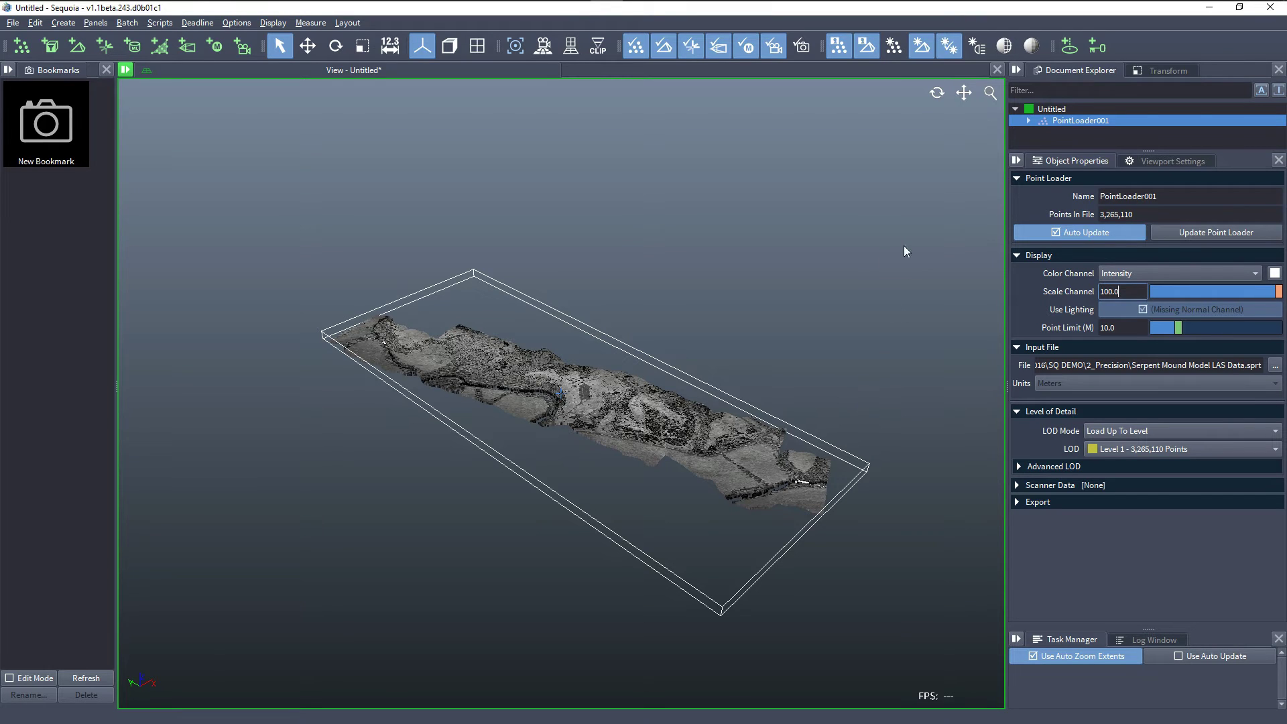
- Sit the imported point cloud at the world origin
{"action": "left_click", "coordinate": [1160, 71]}
{"action": "left_click", "coordinate": [1016, 70]}
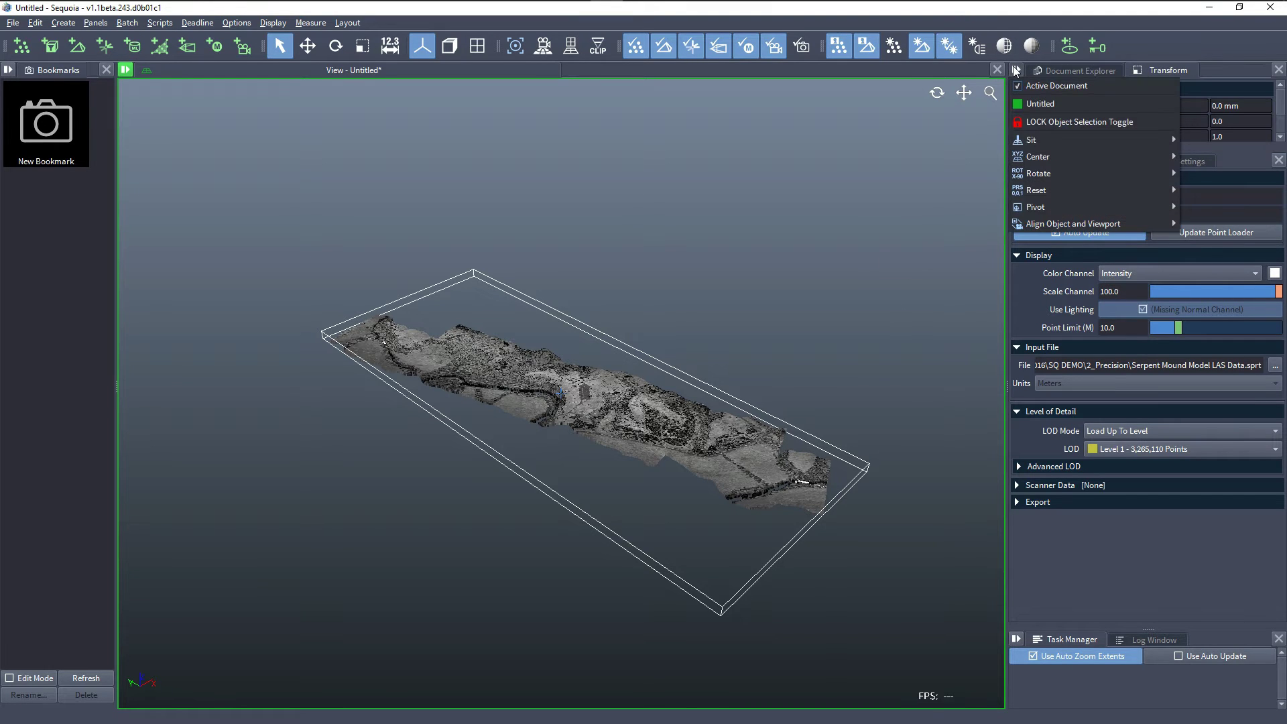
{"action": "mouse_move", "coordinate": [1047, 142]}
{"action": "left_click", "coordinate": [951, 142]}
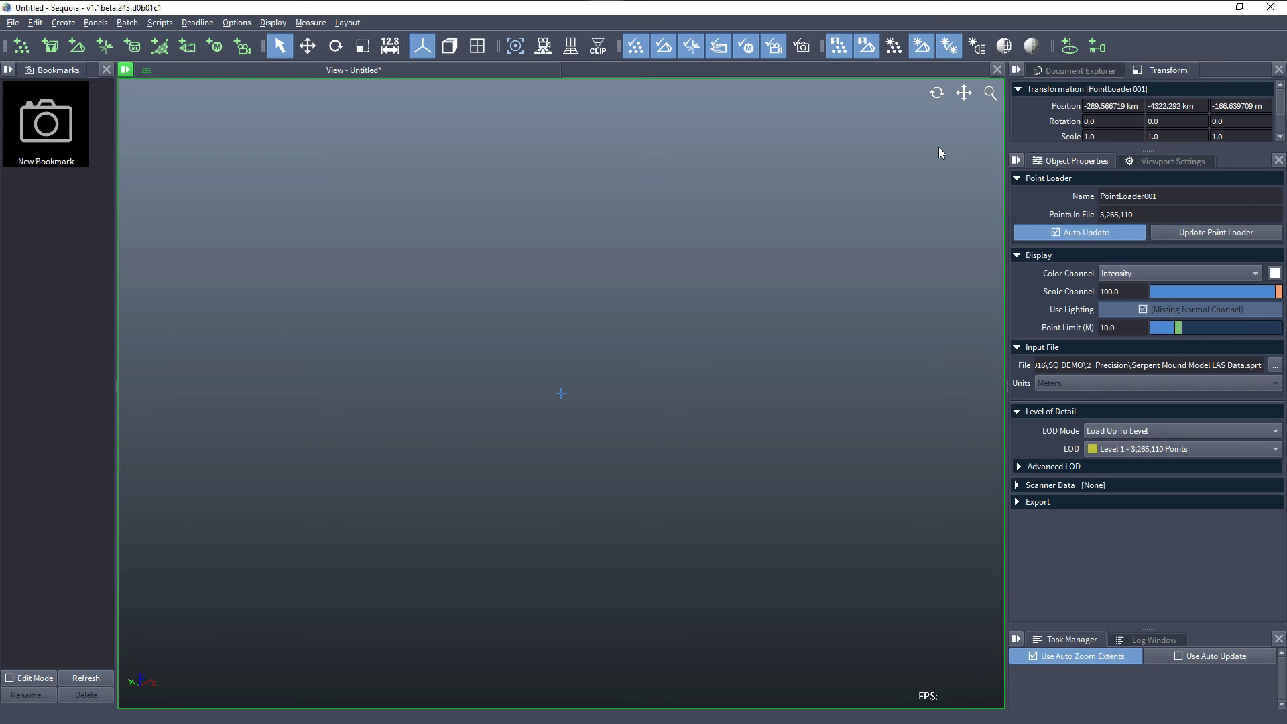
- Set the home grid spacing to 100 m
{"action": "left_click", "coordinate": [1161, 160]}
{"action": "triple_click", "coordinate": [1079, 493]}
{"action": "type", "text": "100"}
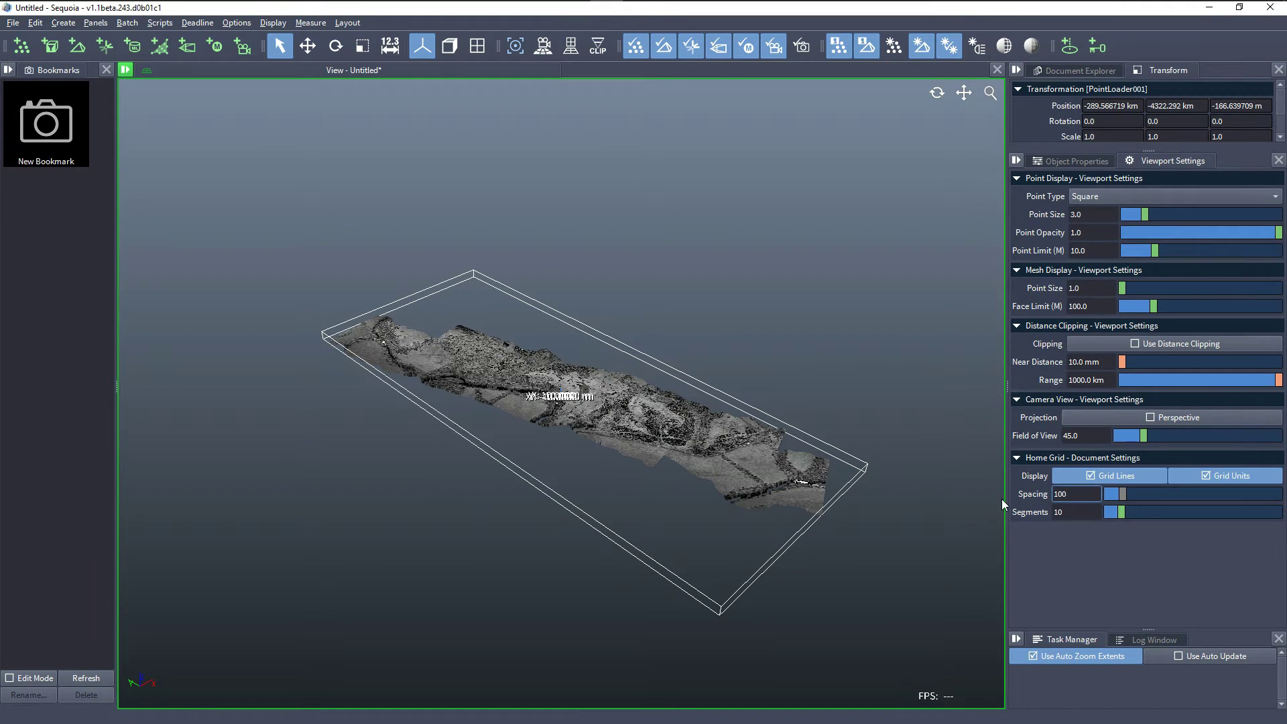
{"action": "key", "text": "Return"}
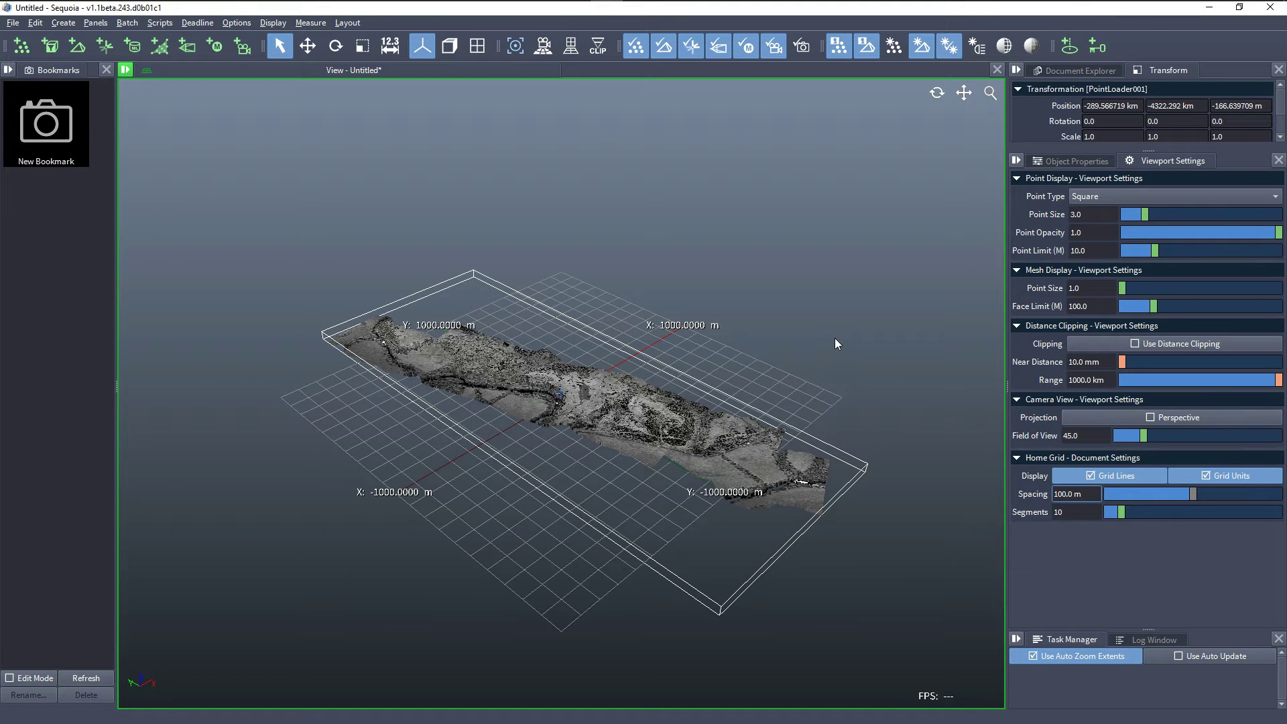
- Center the point cloud at the world origin on all axes
{"action": "left_click", "coordinate": [1016, 70]}
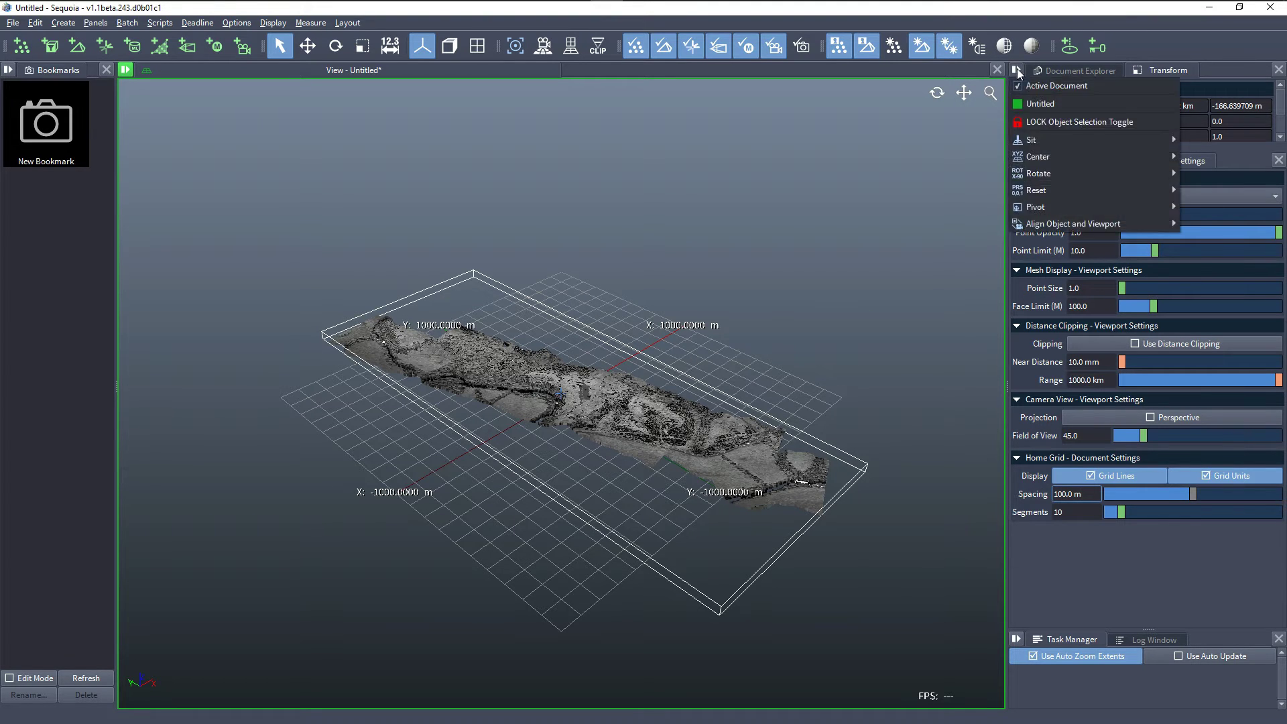
{"action": "mouse_move", "coordinate": [1058, 151]}
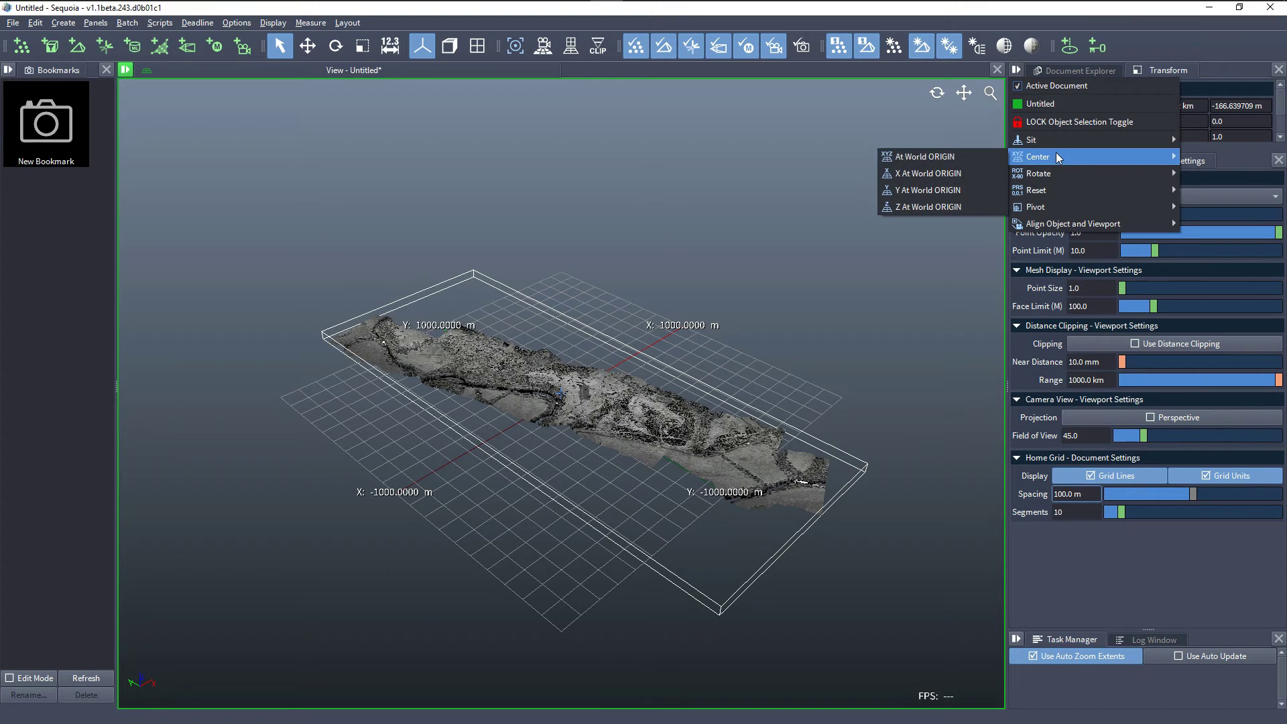
{"action": "left_click", "coordinate": [959, 156]}
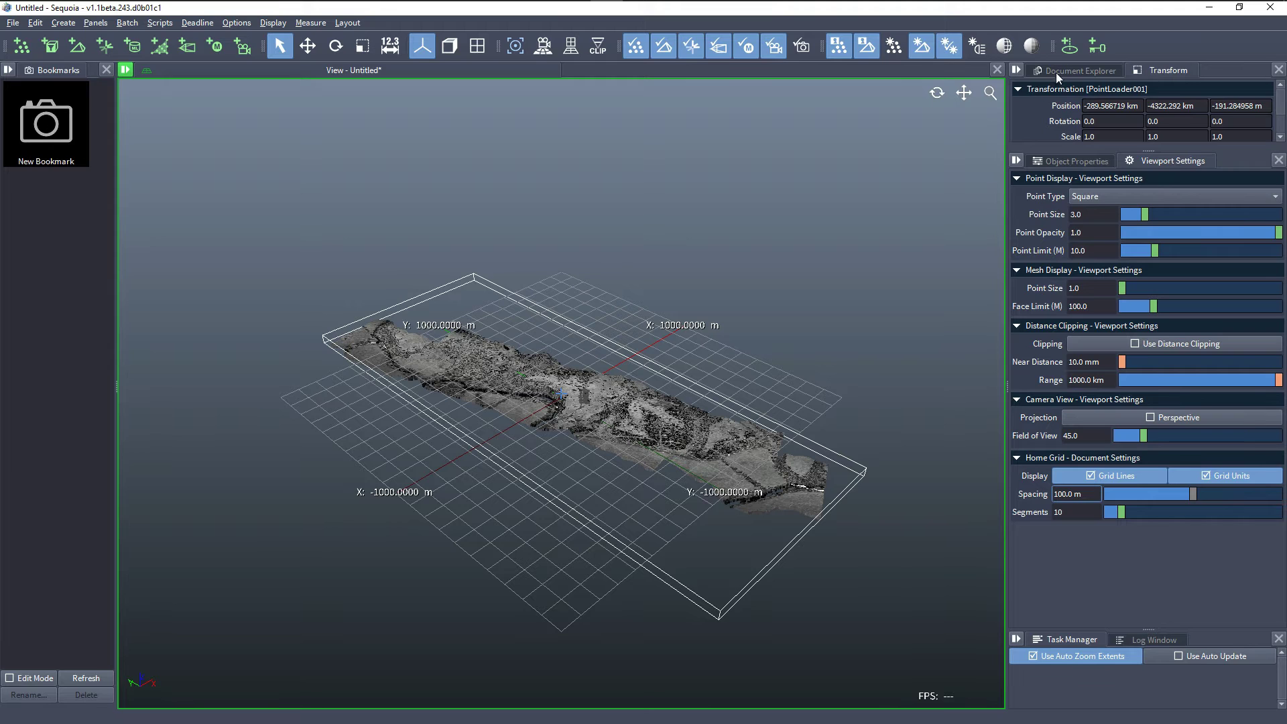
- Reset the point cloud's transformation to its original position
{"action": "left_click", "coordinate": [1014, 72]}
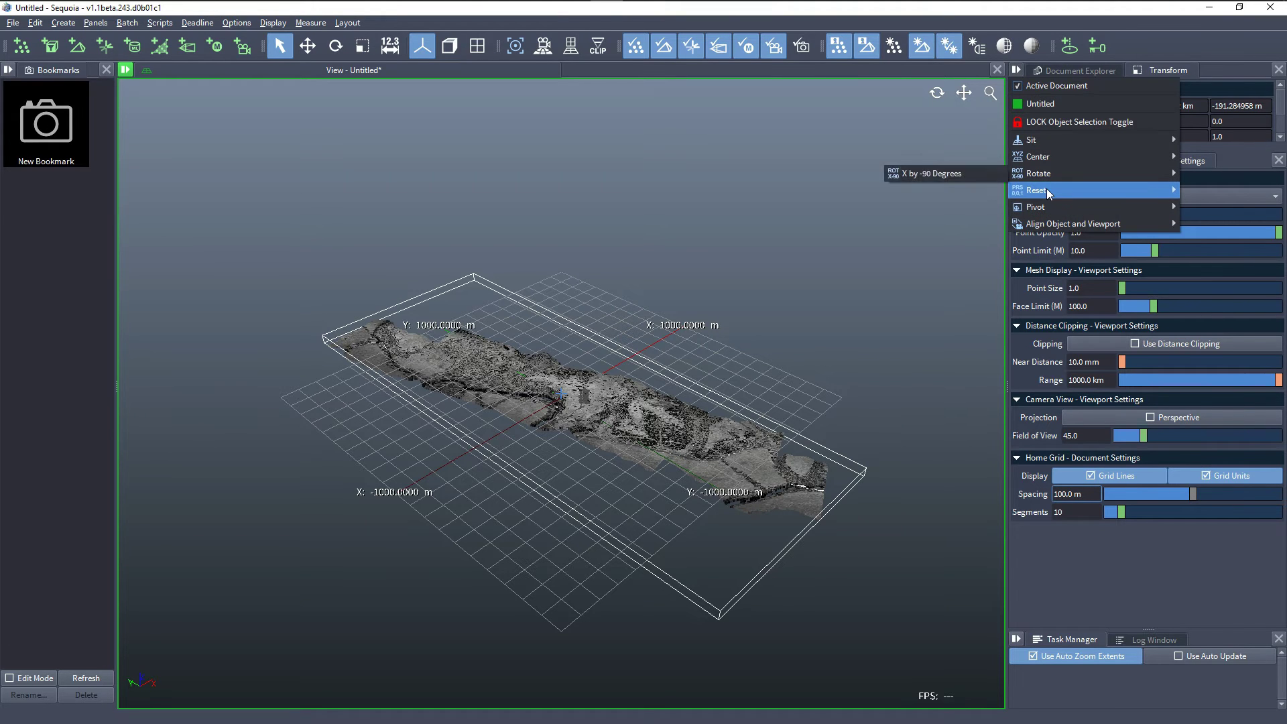
{"action": "mouse_move", "coordinate": [1047, 190]}
{"action": "left_click", "coordinate": [956, 205]}
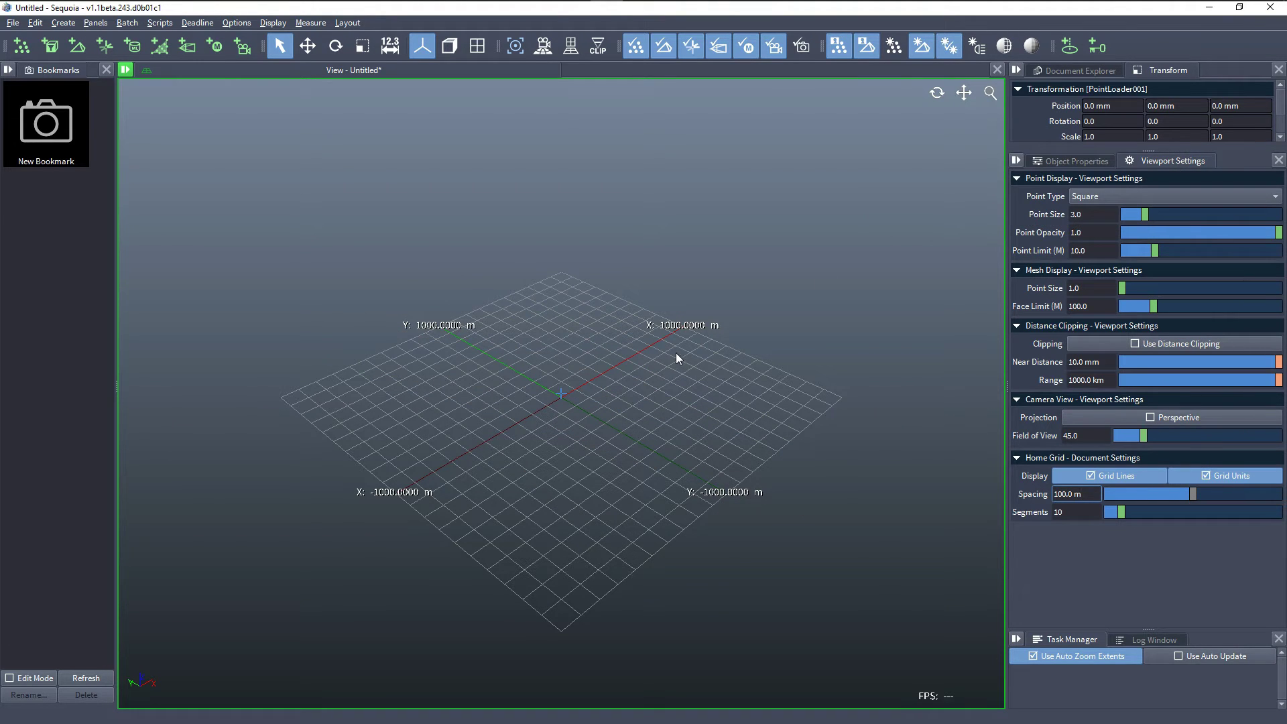
- Create a mesher that uses the georeferenced point cloud PointLoader001 as its source
{"action": "left_click", "coordinate": [1075, 70]}
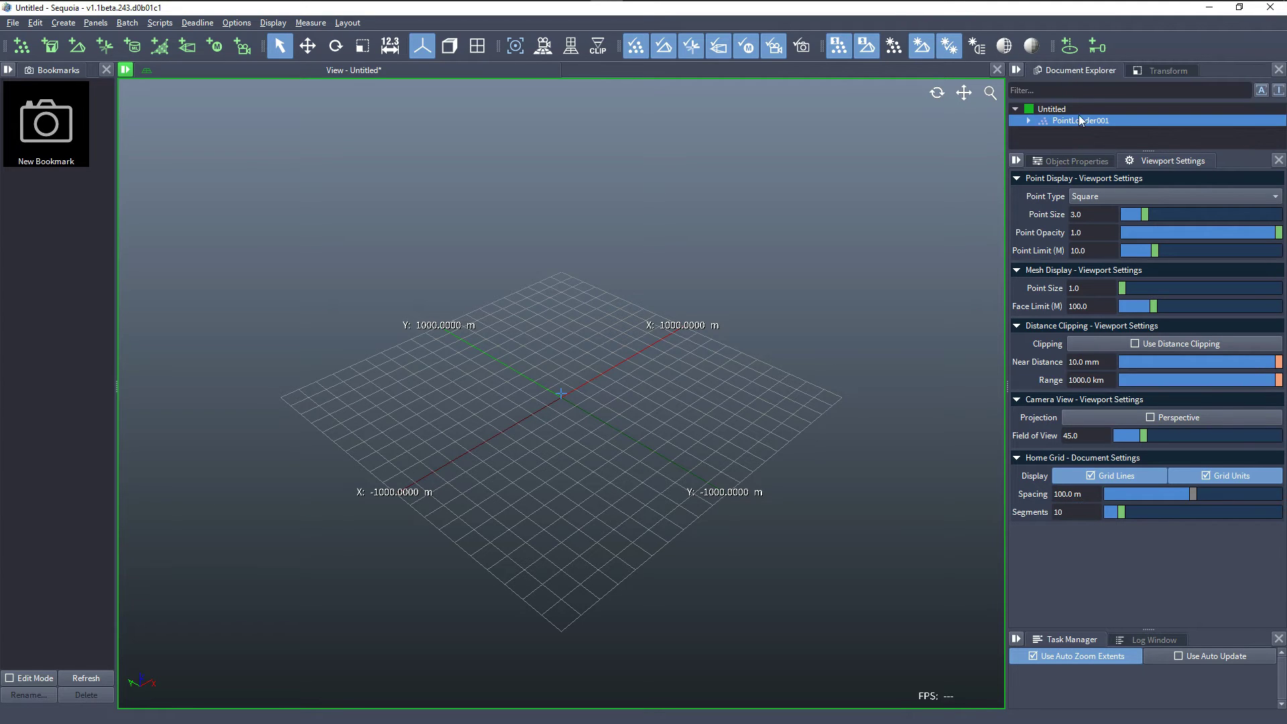
{"action": "double_click", "coordinate": [1086, 122]}
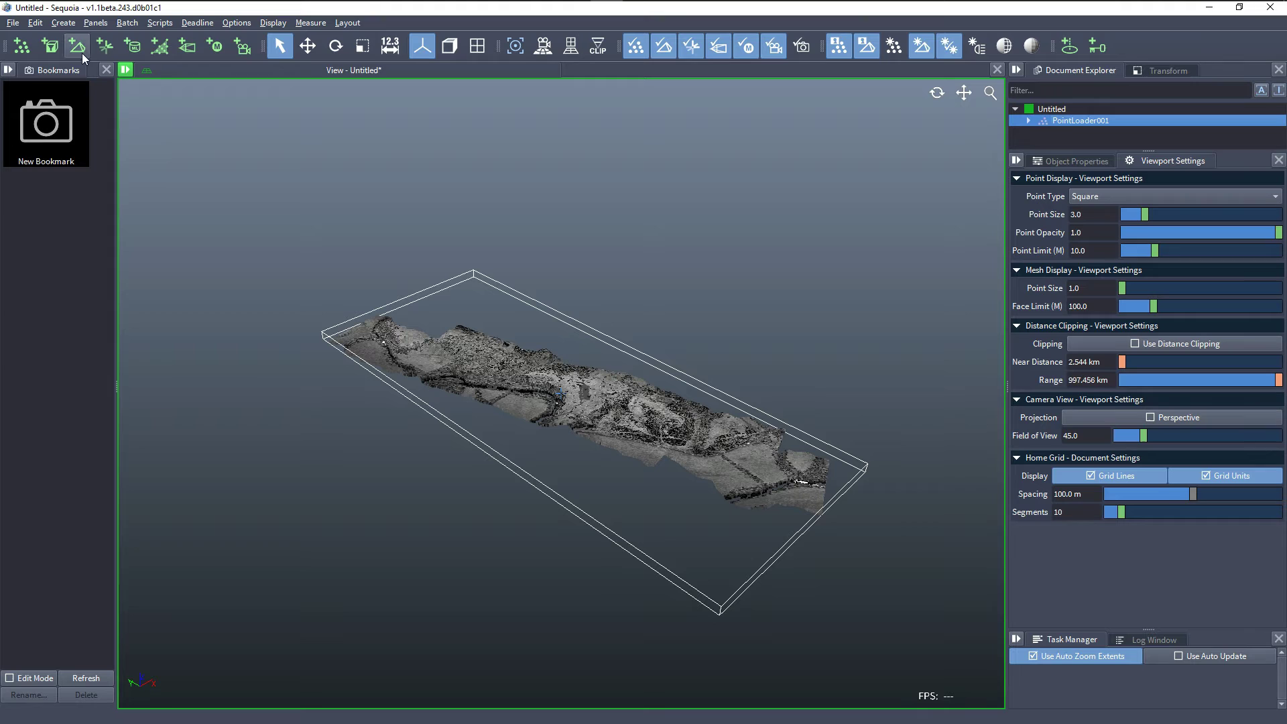
{"action": "left_click", "coordinate": [1073, 159]}
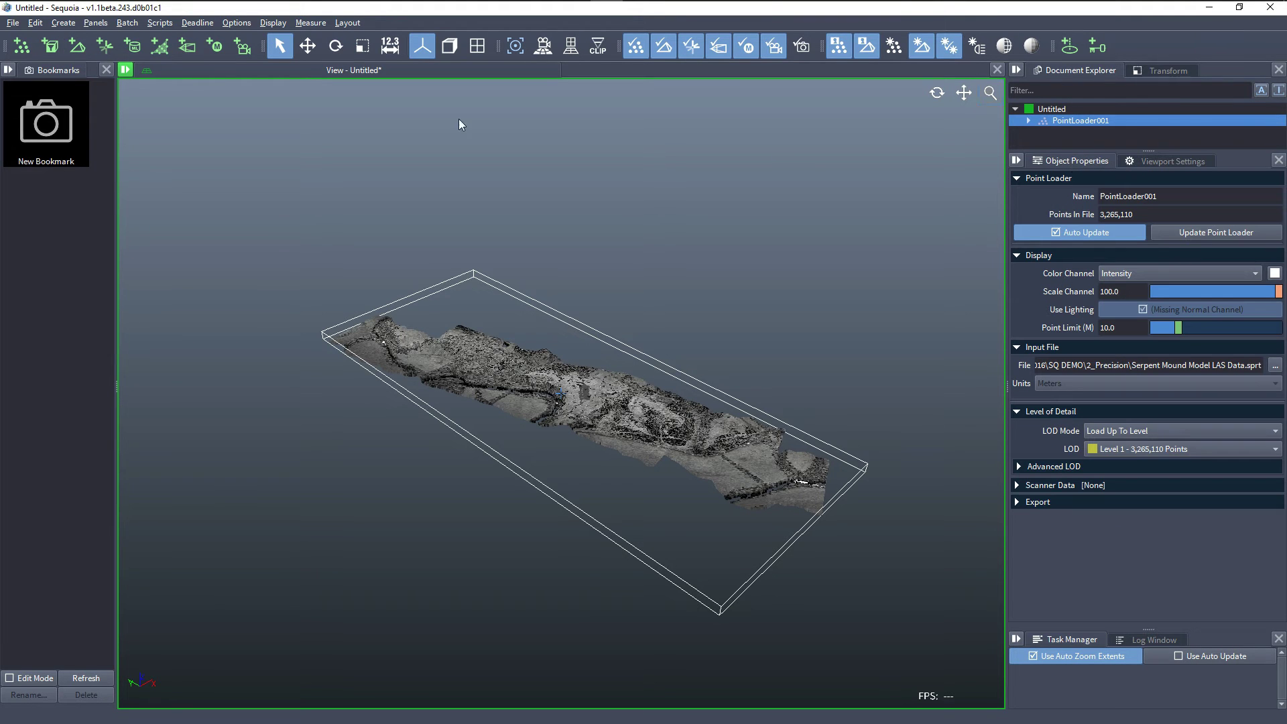
{"action": "left_click", "coordinate": [79, 49]}
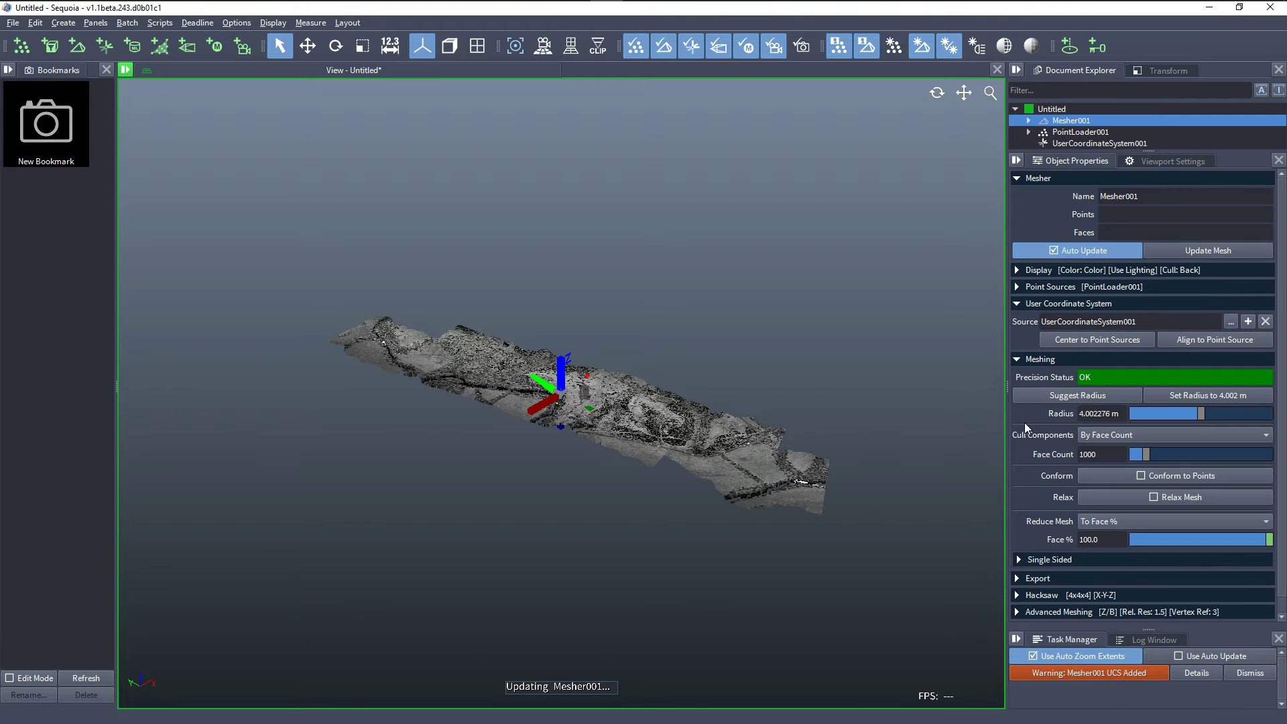
- Examine the mesher's user coordinate system and its placement on the point cloud from above
{"action": "left_click_drag", "start_coordinate": [616, 480], "coordinate": [670, 480]}
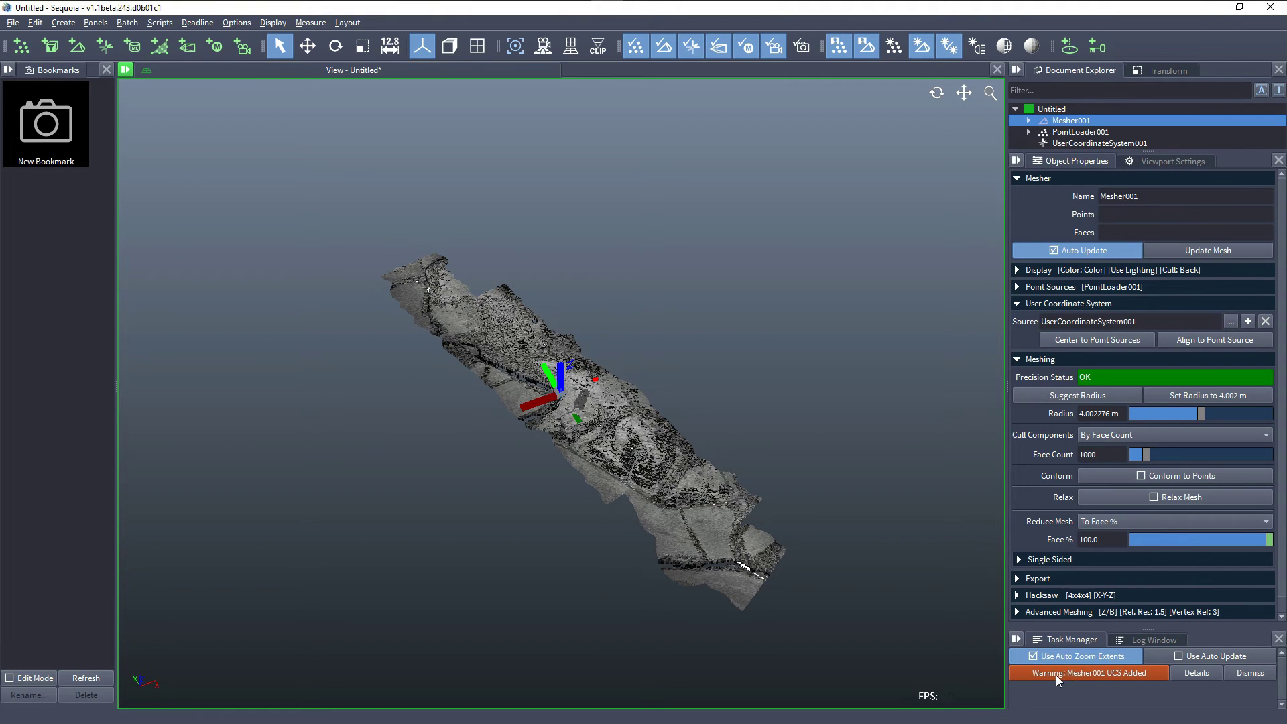
{"action": "mouse_move", "coordinate": [1119, 678]}
{"action": "left_click", "coordinate": [1100, 143]}
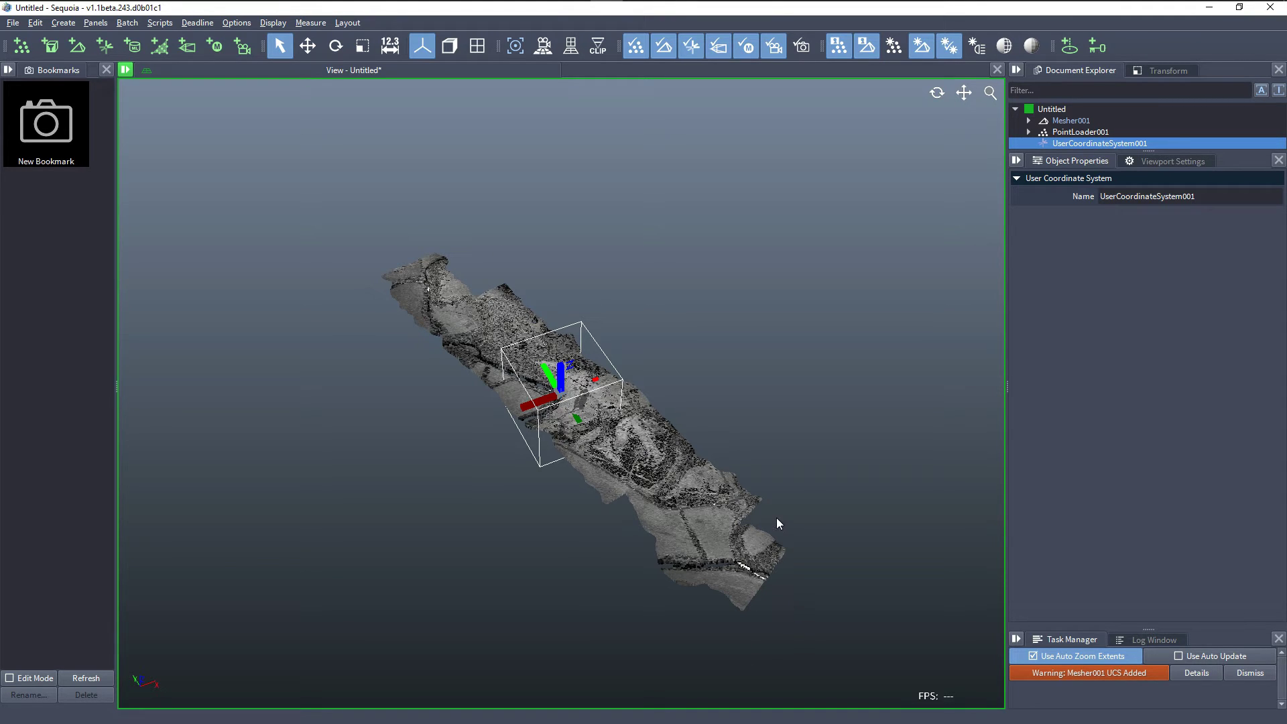
{"action": "left_click_drag", "start_coordinate": [589, 478], "coordinate": [607, 415], "text": "alt"}
{"action": "left_click_drag", "start_coordinate": [627, 641], "coordinate": [619, 630], "text": "alt"}
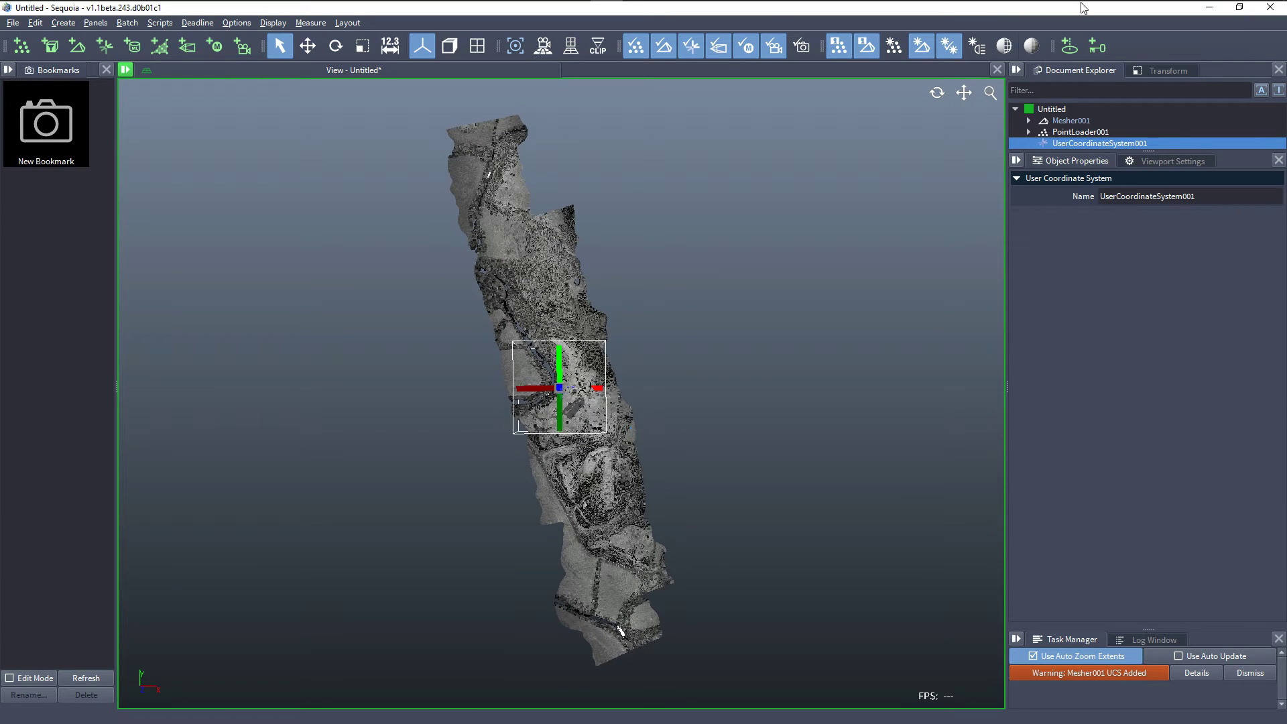
- Update the mesh of Mesher001 and set its display color channel to [User Color]
{"action": "left_click", "coordinate": [1088, 122]}
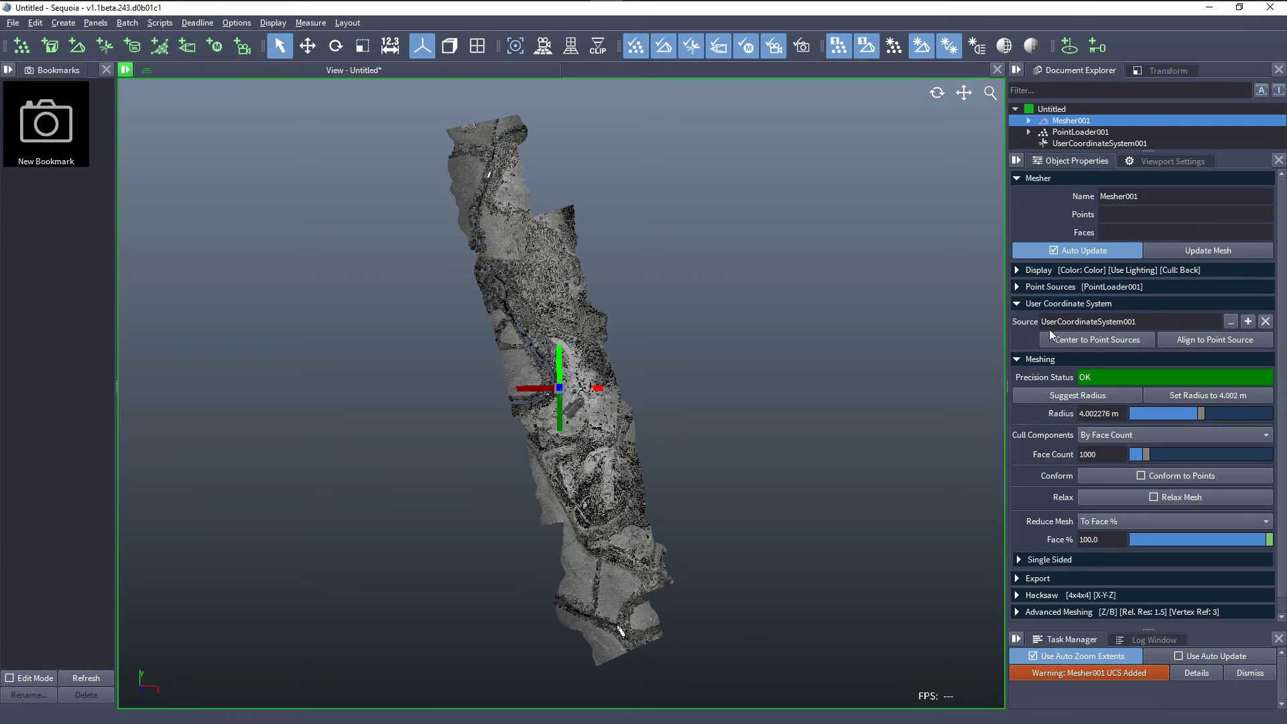
{"action": "left_click", "coordinate": [1192, 251]}
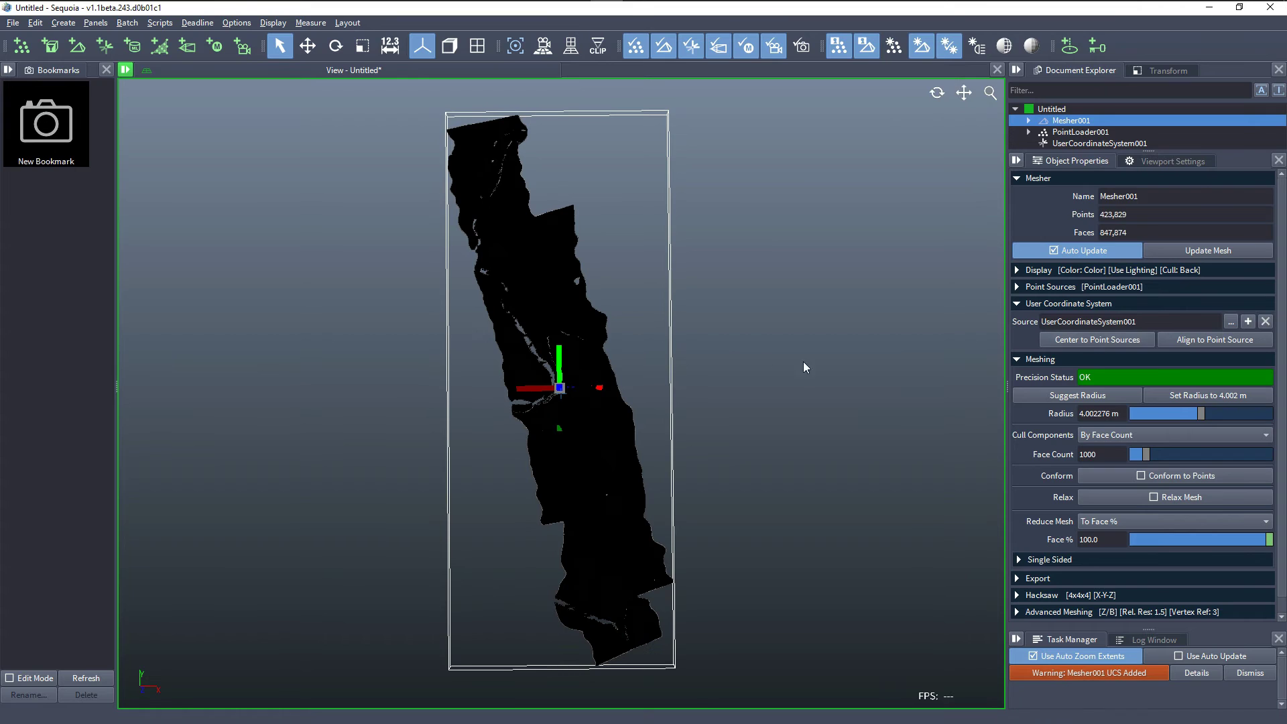
{"action": "left_click", "coordinate": [1146, 270]}
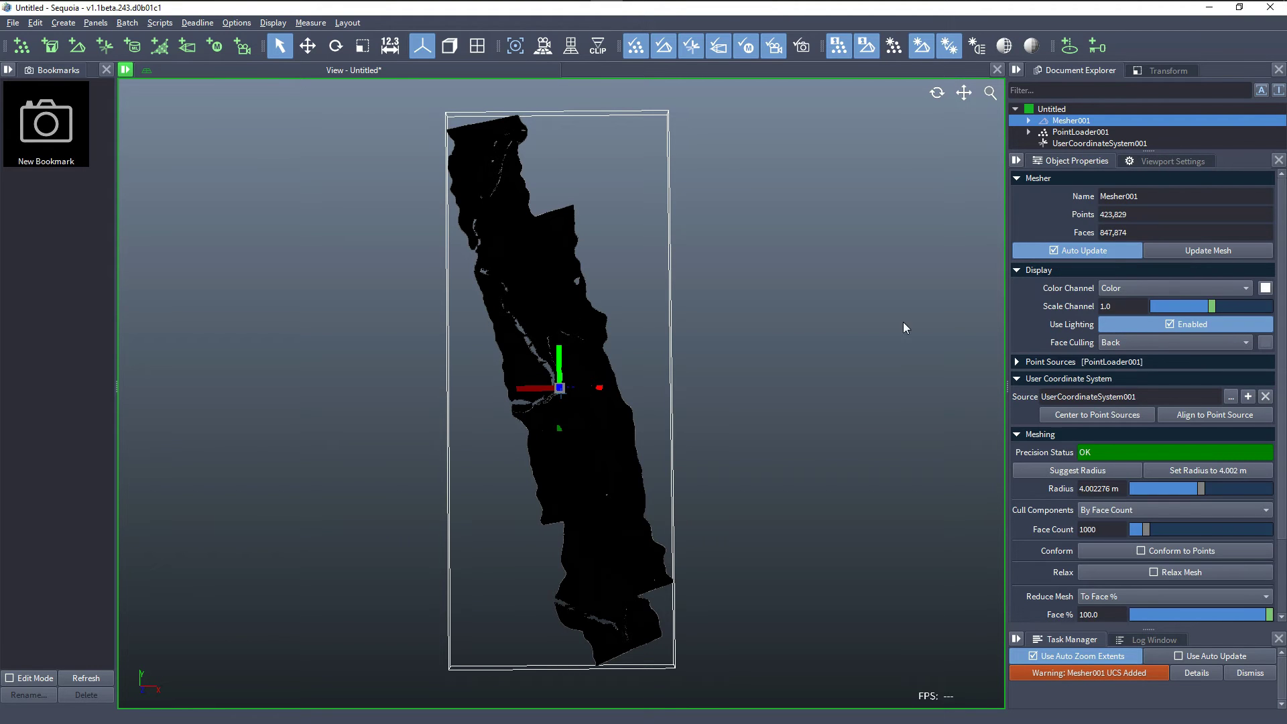
{"action": "left_click", "coordinate": [1117, 287]}
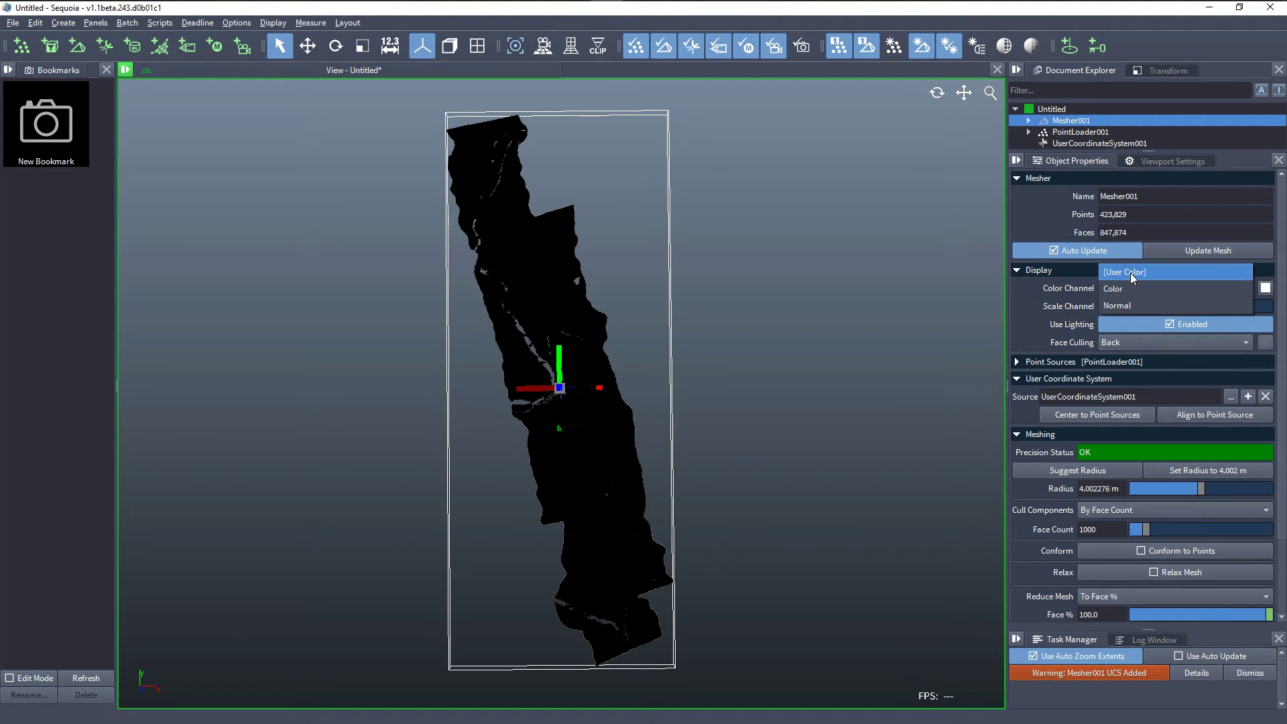
{"action": "left_click", "coordinate": [1130, 272]}
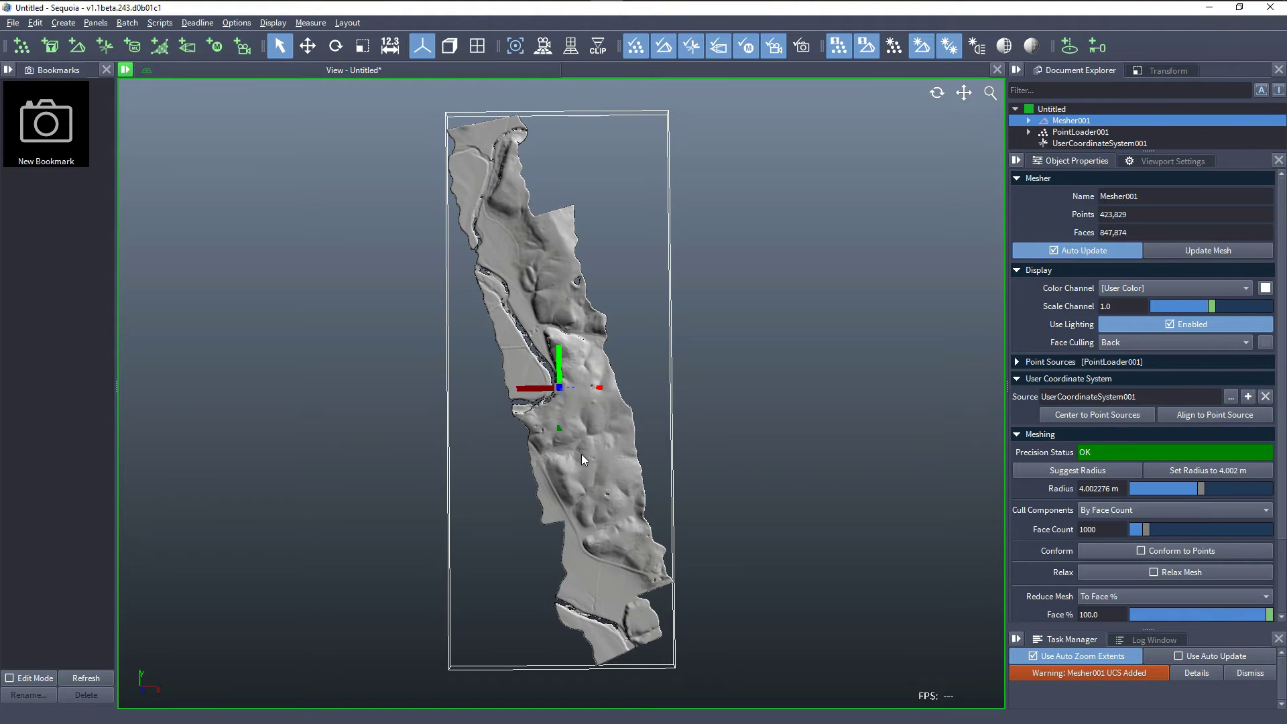
- Remove the user coordinate system from the mesher, update the mesh and inspect its surface up close
{"action": "scroll", "coordinate": [593, 437], "scroll_direction": "up", "scroll_amount": 1}
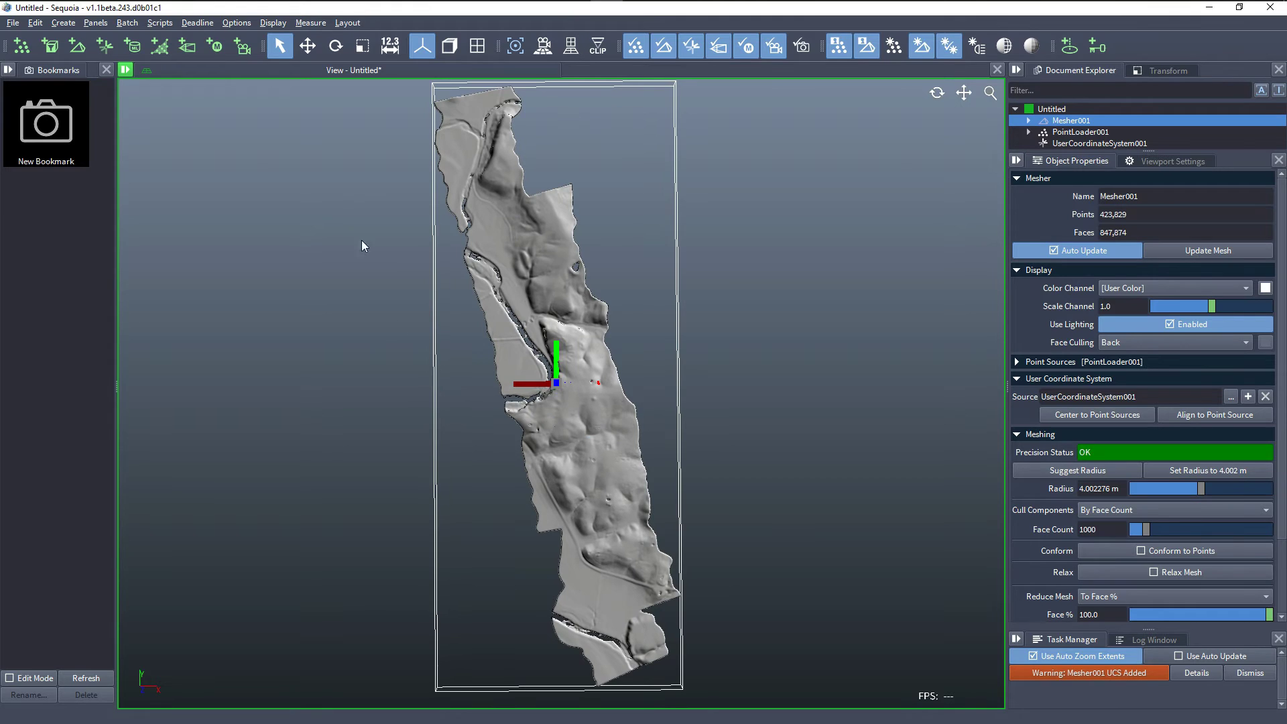
{"action": "scroll", "coordinate": [564, 513], "scroll_direction": "up", "scroll_amount": 1}
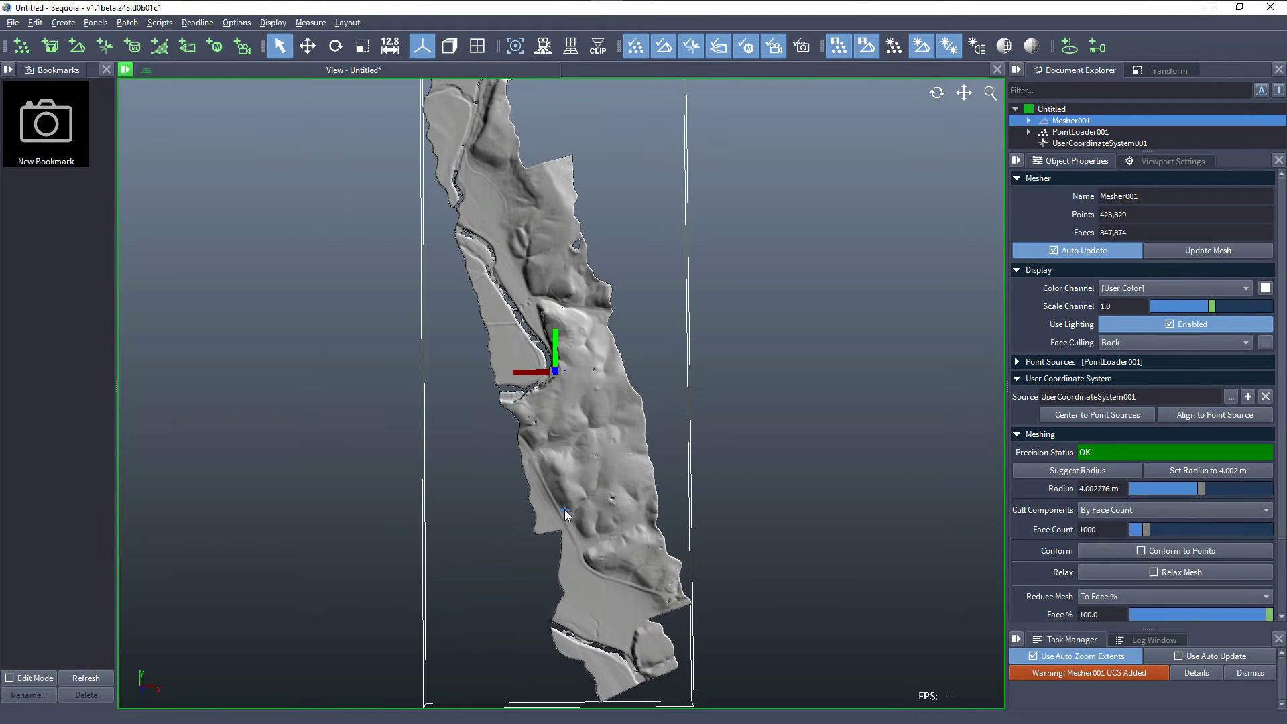
{"action": "left_click", "coordinate": [1266, 397]}
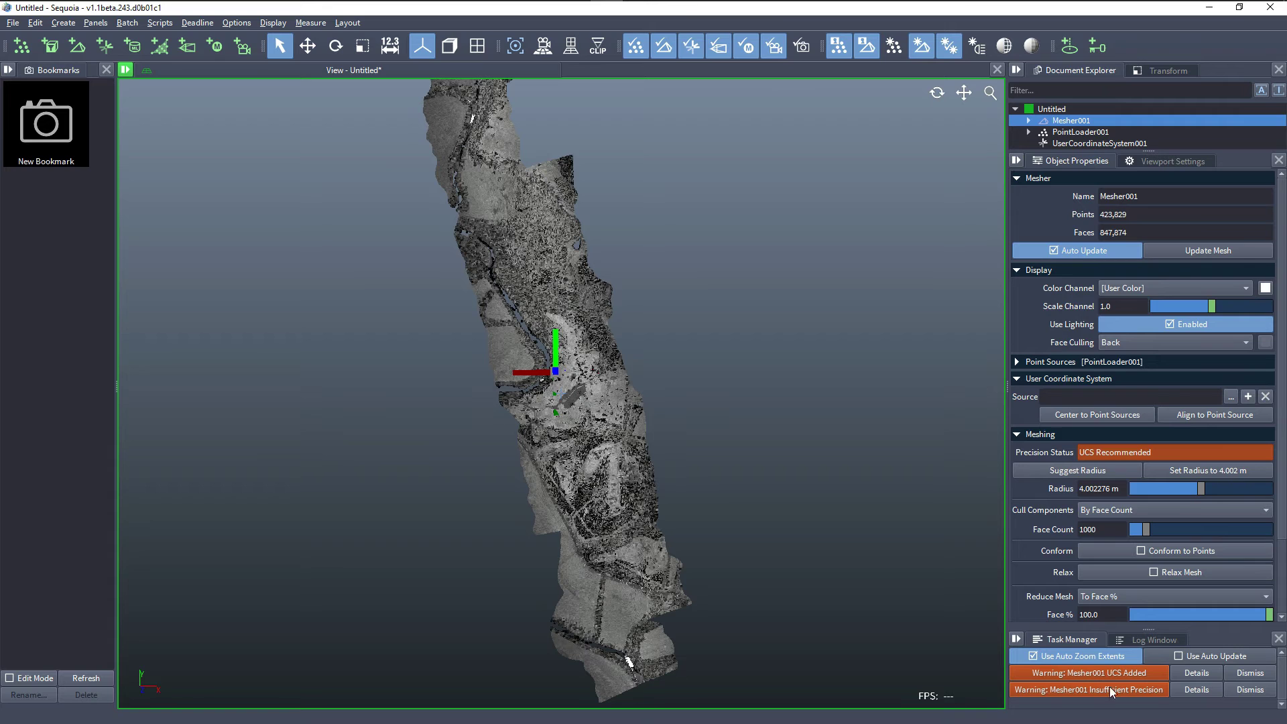
{"action": "mouse_move", "coordinate": [1108, 689]}
{"action": "left_click", "coordinate": [1174, 249]}
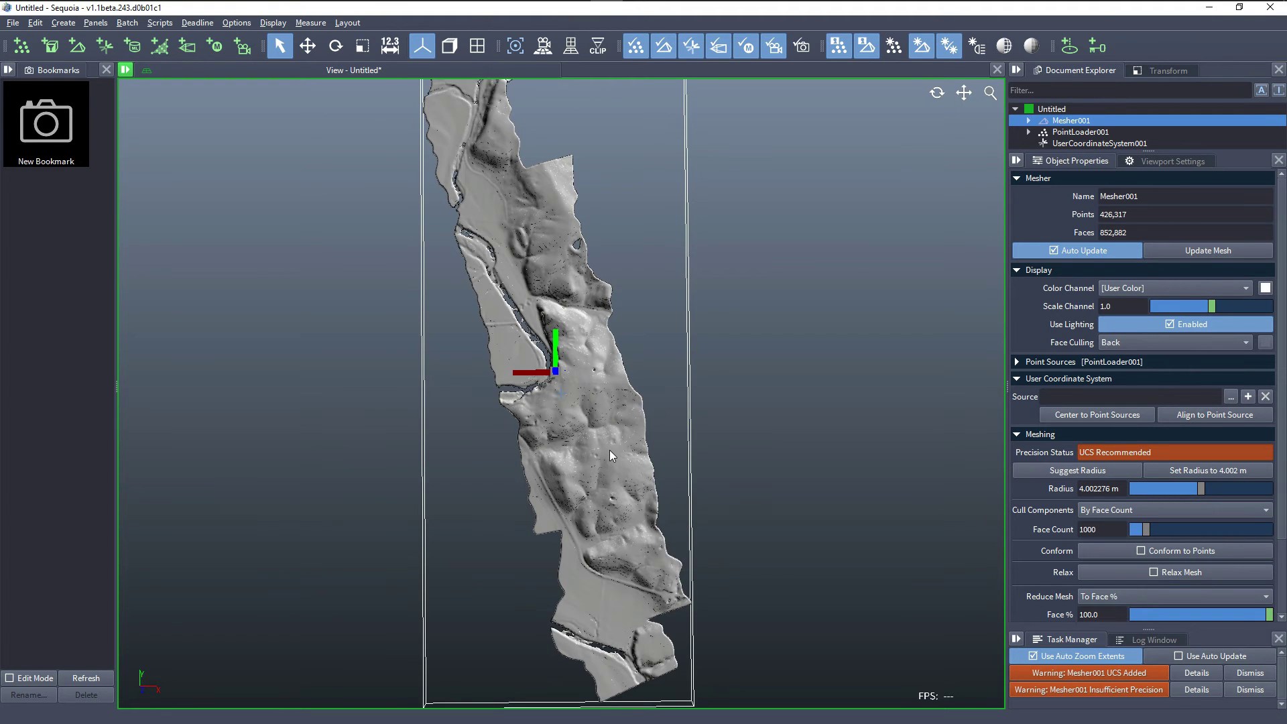
{"action": "scroll", "coordinate": [609, 450], "scroll_direction": "up", "scroll_amount": 5}
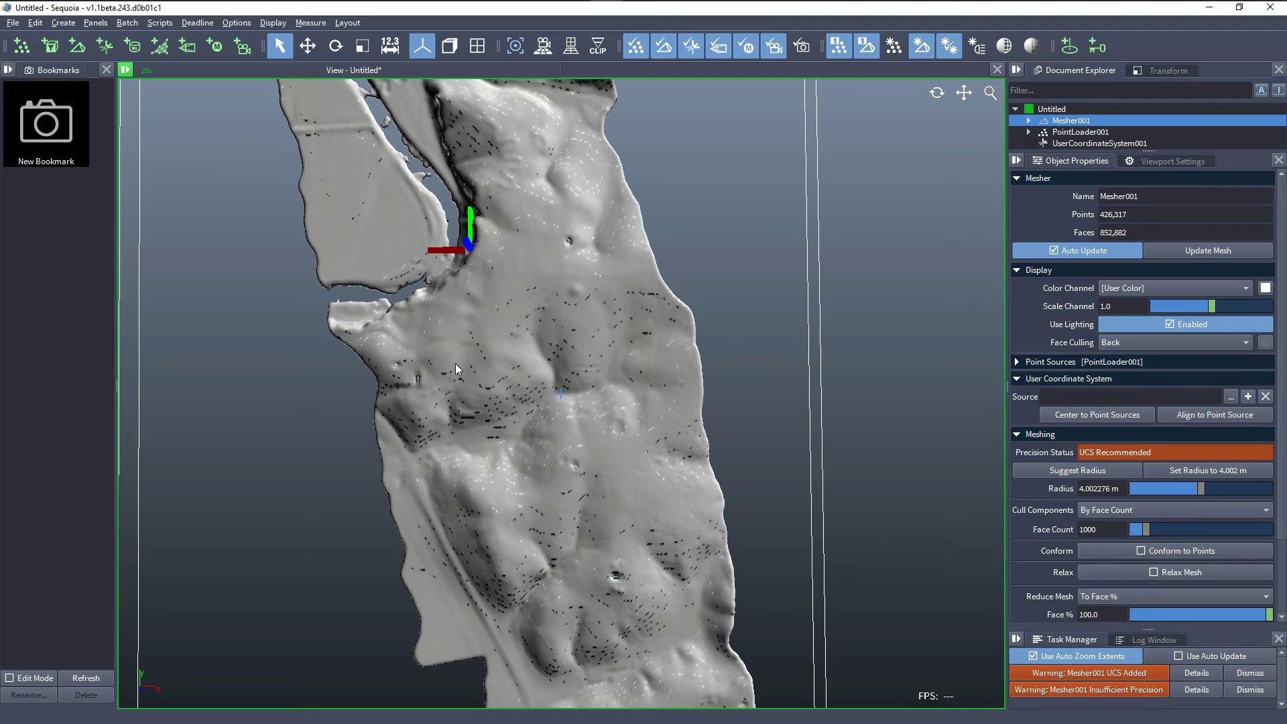
- Assign UserCoordinateSystem001 as the mesher's coordinate system source again and update the mesh
{"action": "left_click", "coordinate": [1232, 397]}
{"action": "double_click", "coordinate": [692, 211]}
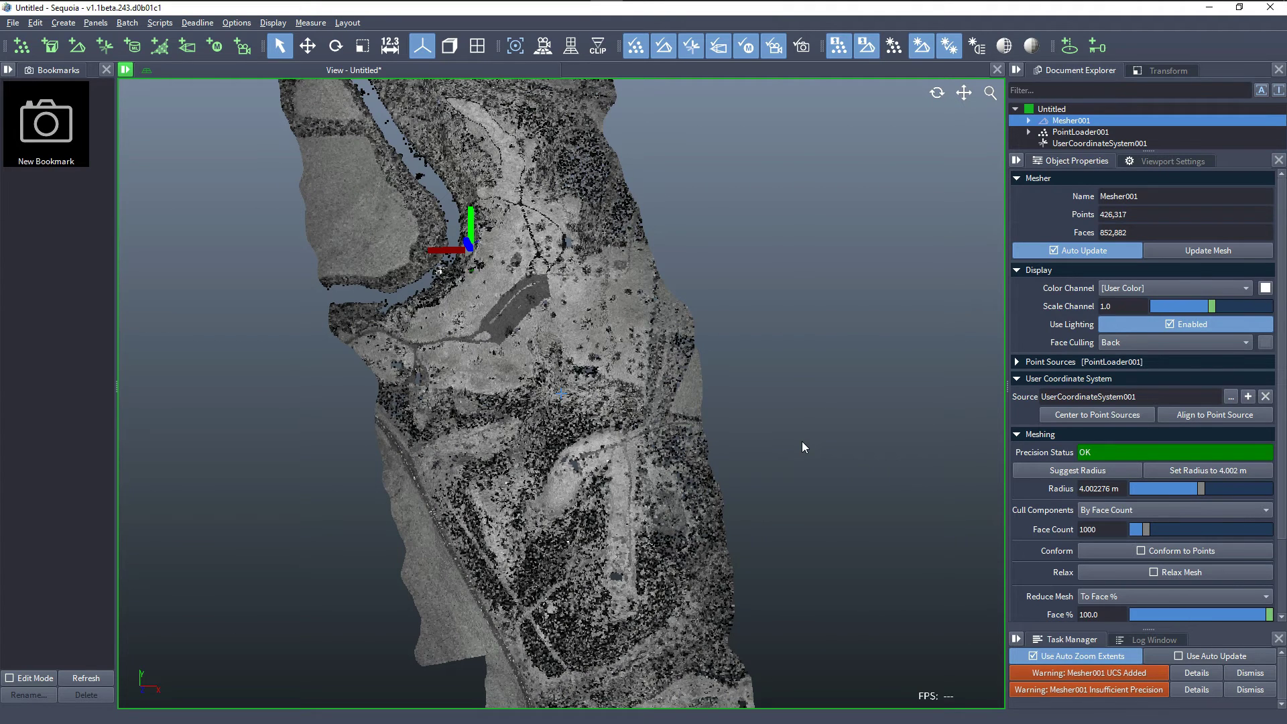
{"action": "left_click", "coordinate": [1212, 249]}
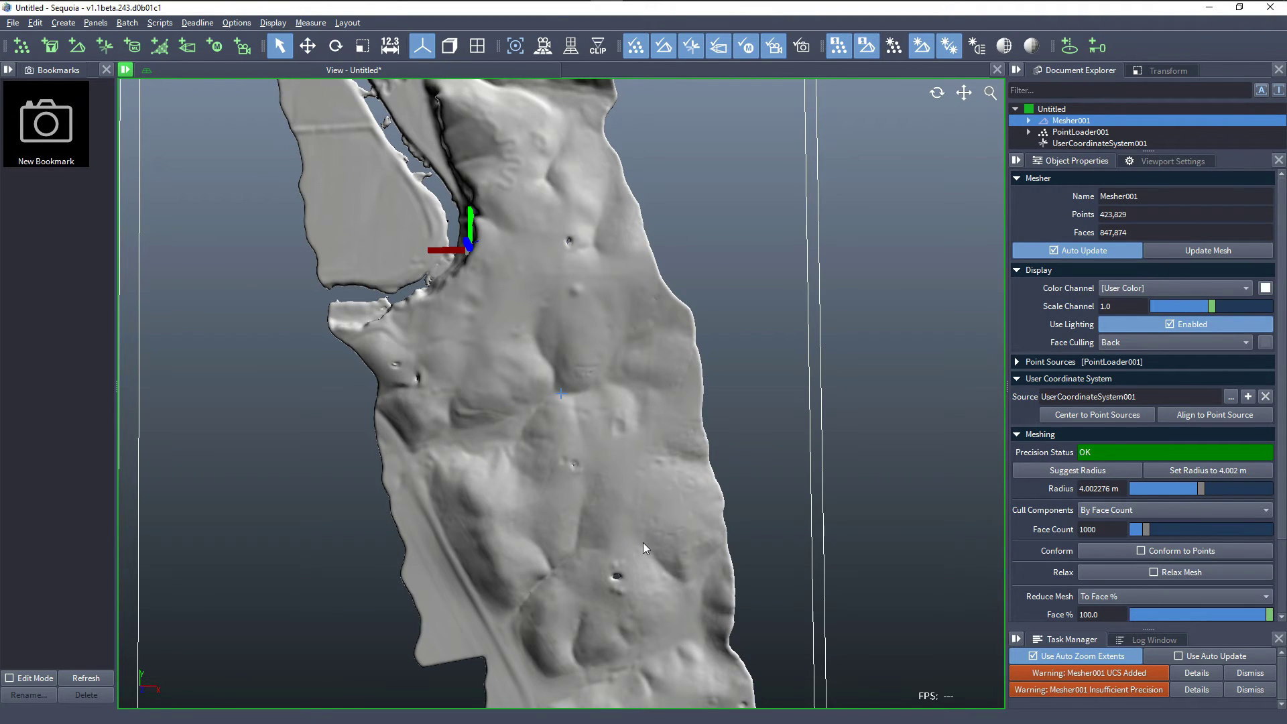
- Collapse the meshing settings and open the mesher's export options
{"action": "scroll", "coordinate": [642, 542], "scroll_direction": "down", "scroll_amount": 4}
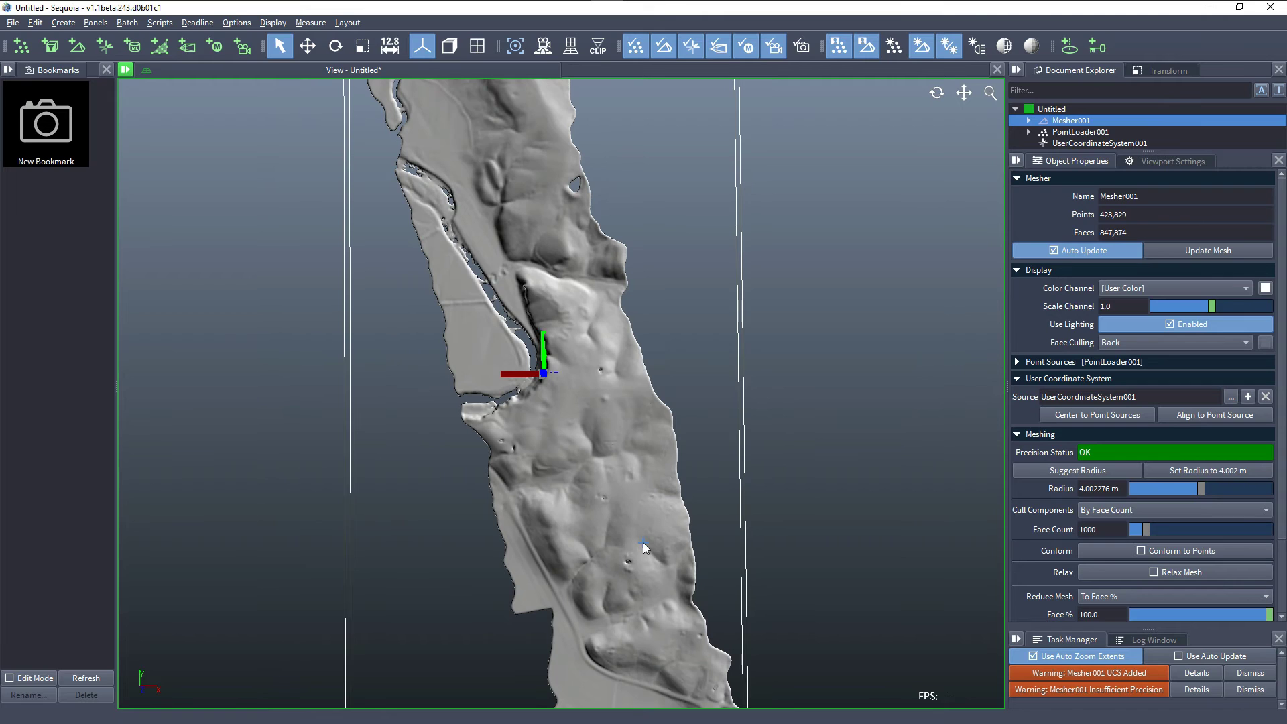
{"action": "scroll", "coordinate": [645, 548], "scroll_direction": "down", "scroll_amount": 2}
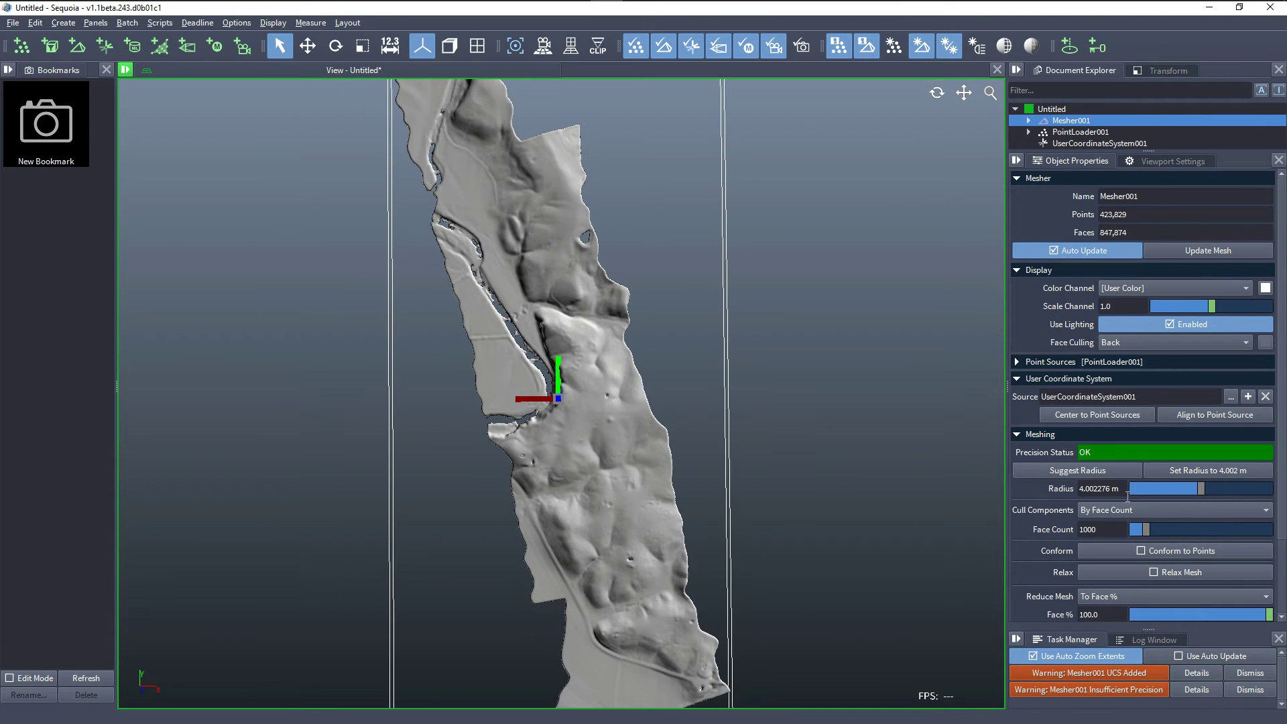
{"action": "left_click", "coordinate": [1098, 434]}
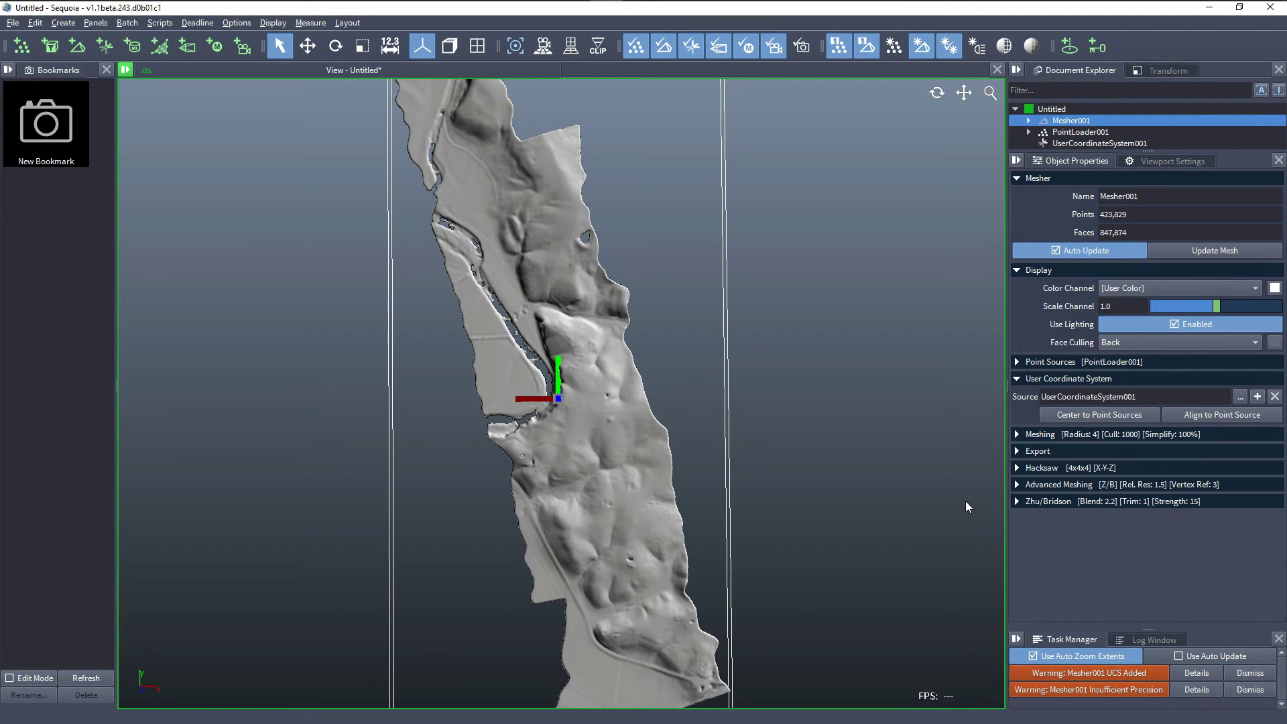
{"action": "left_click", "coordinate": [1093, 452]}
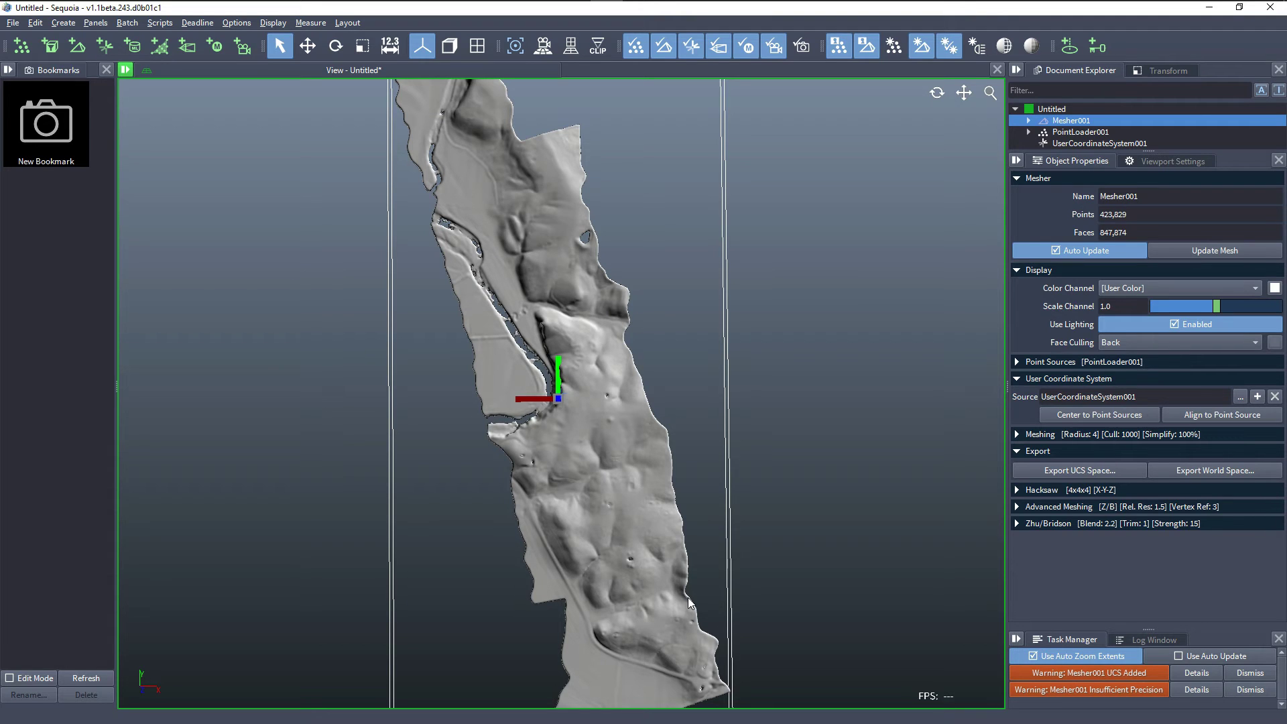
- Export the mesh in UCS space to the Meshes folder as Mesher001_UCS.xmesh with the default projection settings
{"action": "left_click", "coordinate": [1064, 471]}
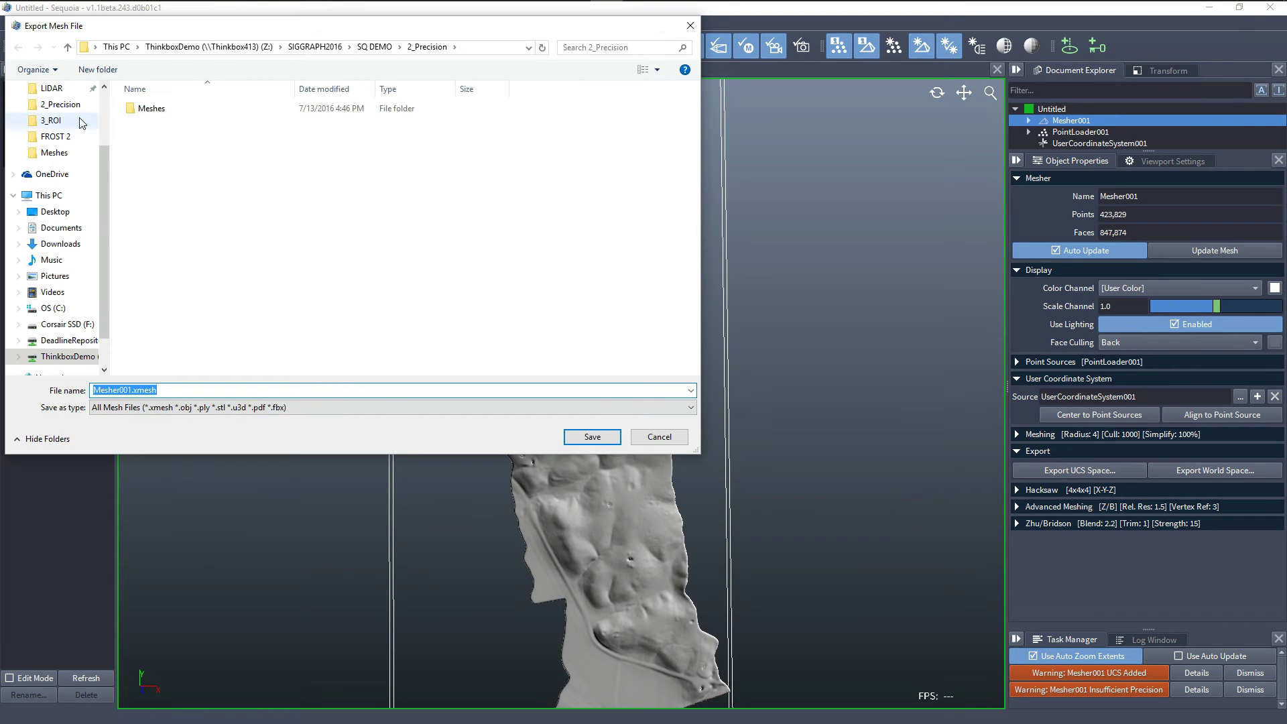
{"action": "double_click", "coordinate": [151, 107]}
{"action": "double_click", "coordinate": [135, 391]}
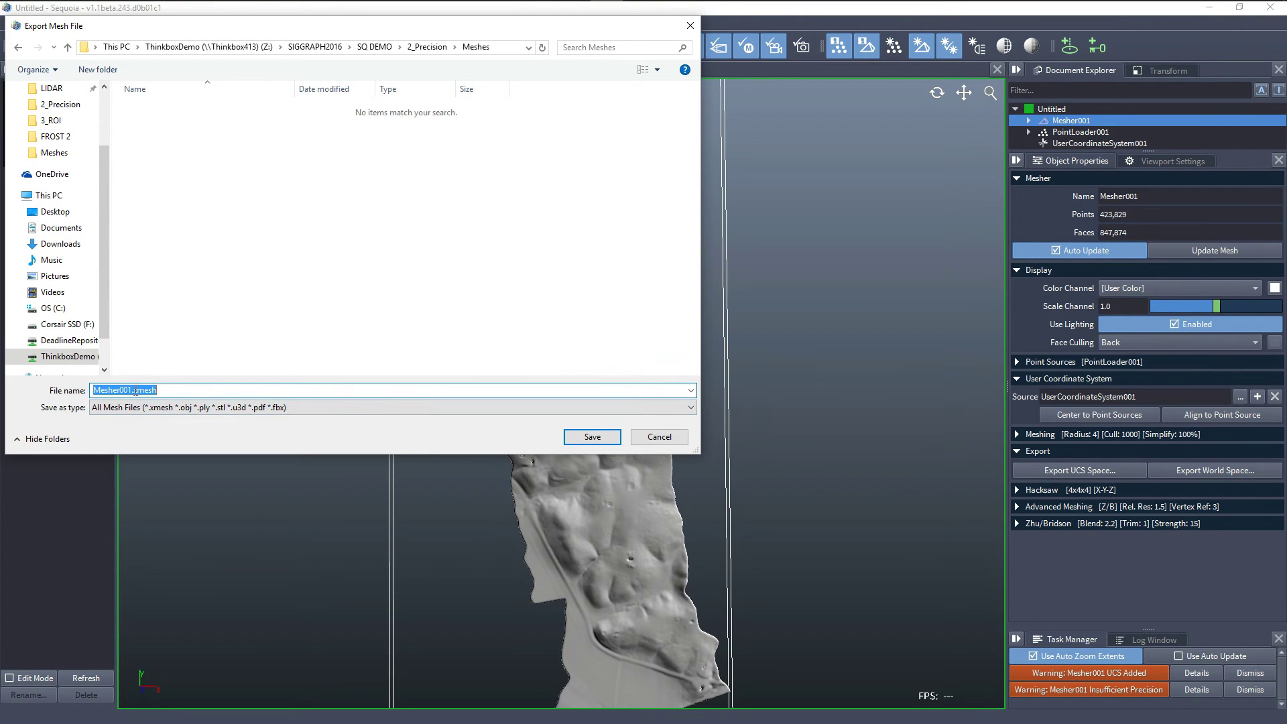
{"action": "left_click", "coordinate": [135, 391]}
{"action": "type", "text": "_UCS"}
{"action": "key", "text": "Return"}
{"action": "left_click", "coordinate": [704, 504]}
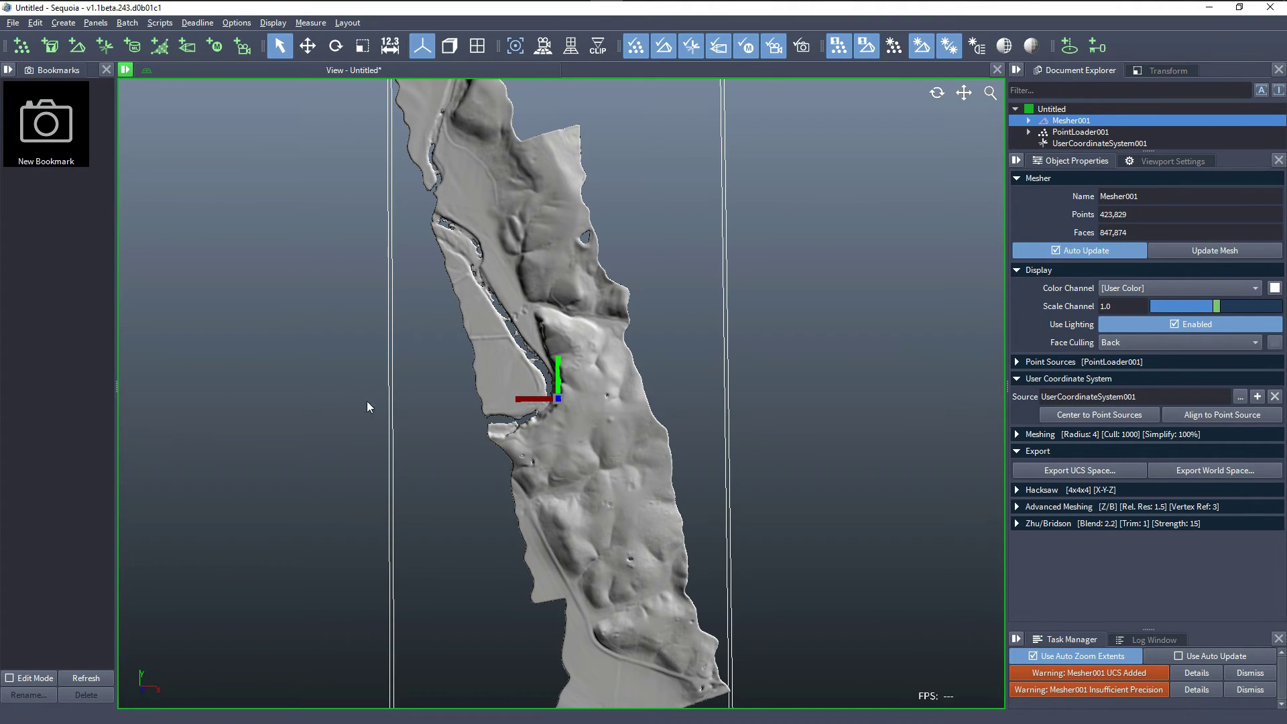
- Switch to 3ds Max, create an XMesh Loader and load Mesher001_UCS.xmesh as its render sequence
{"action": "left_click", "coordinate": [377, 8]}
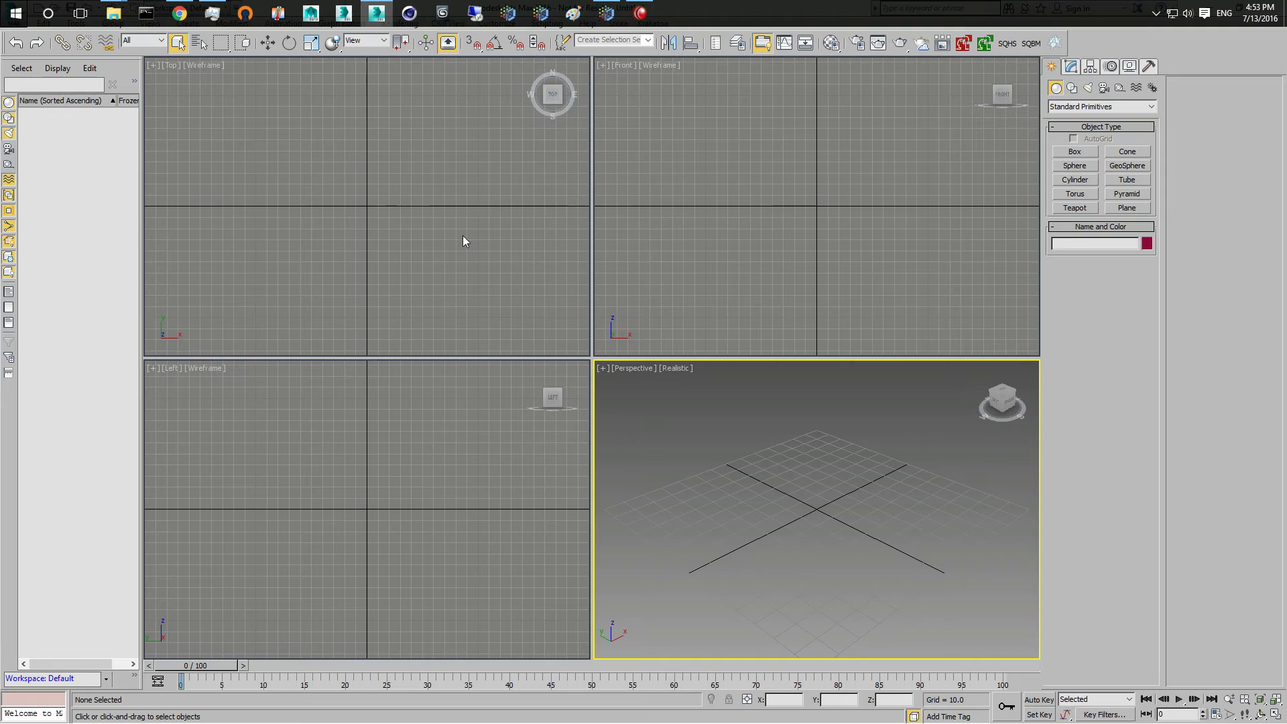
{"action": "left_click", "coordinate": [984, 44]}
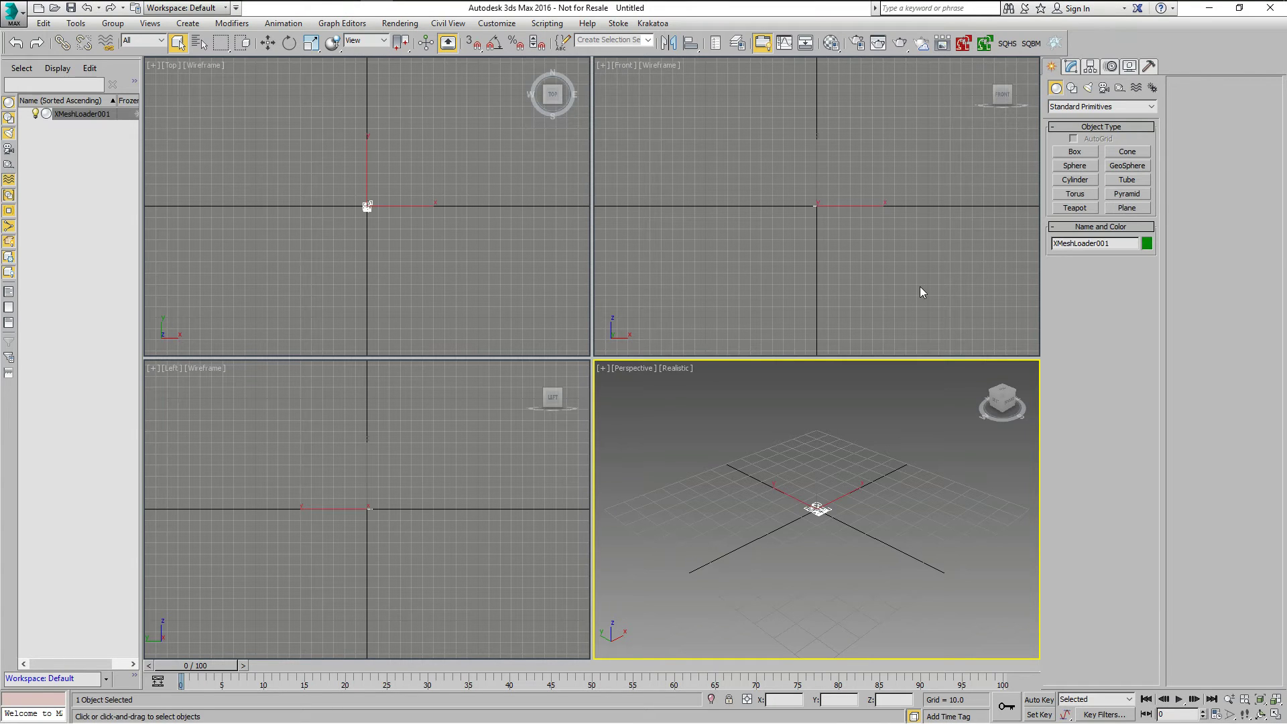
{"action": "left_click", "coordinate": [1073, 66]}
{"action": "left_click", "coordinate": [1145, 353]}
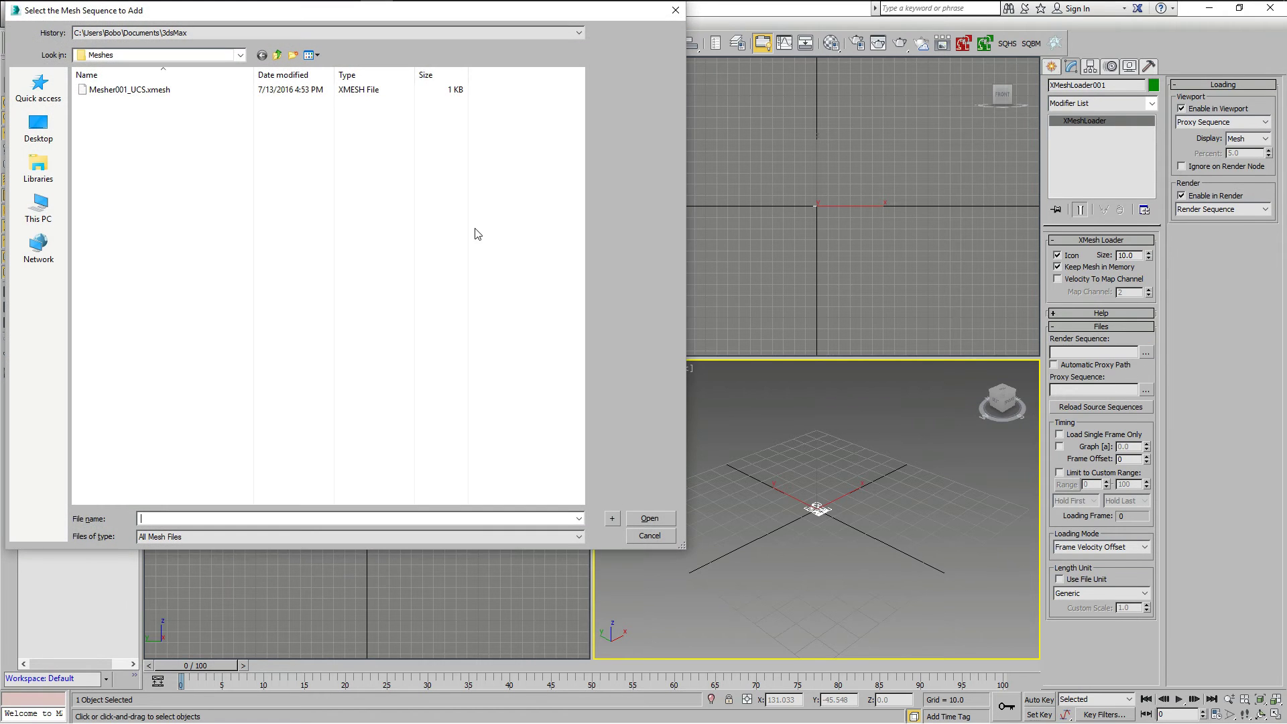
{"action": "left_click", "coordinate": [129, 91]}
{"action": "double_click", "coordinate": [129, 91]}
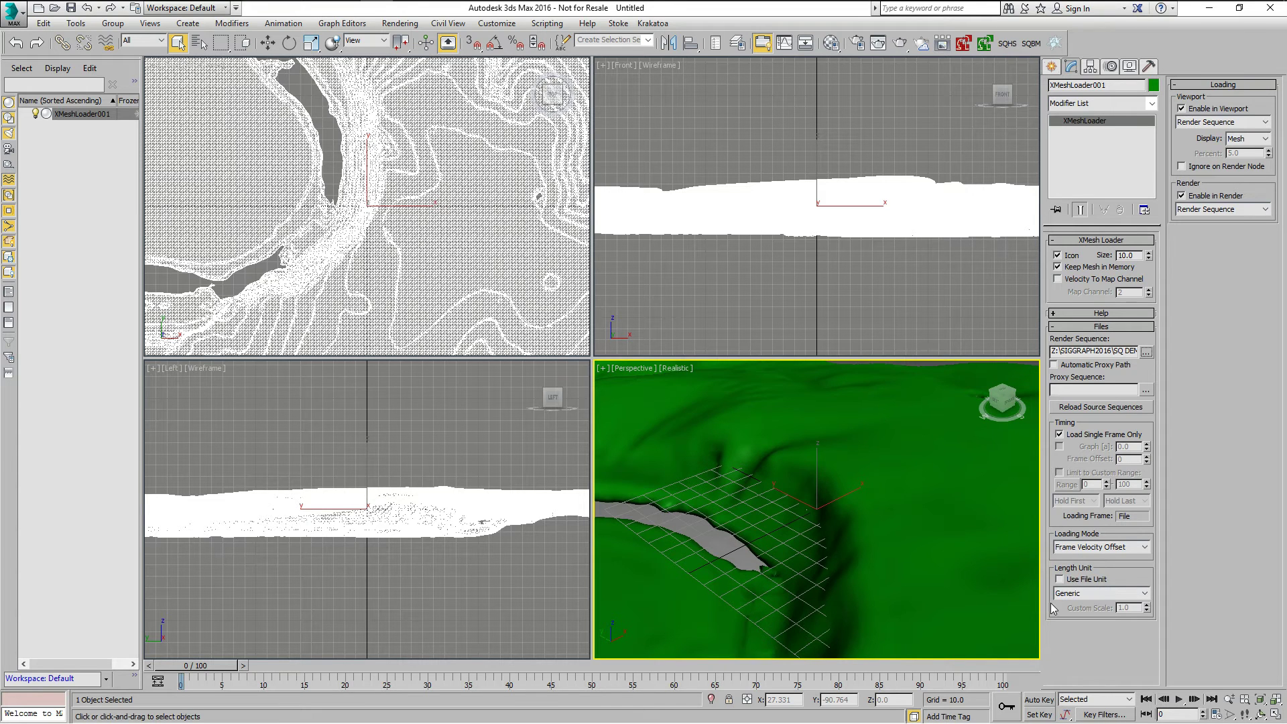
- Enable the loader's Use File Unit option and inspect the scaled terrain mesh in a maximized Perspective view
{"action": "left_click", "coordinate": [1087, 580]}
{"action": "scroll", "coordinate": [822, 536], "scroll_direction": "down", "scroll_amount": 10}
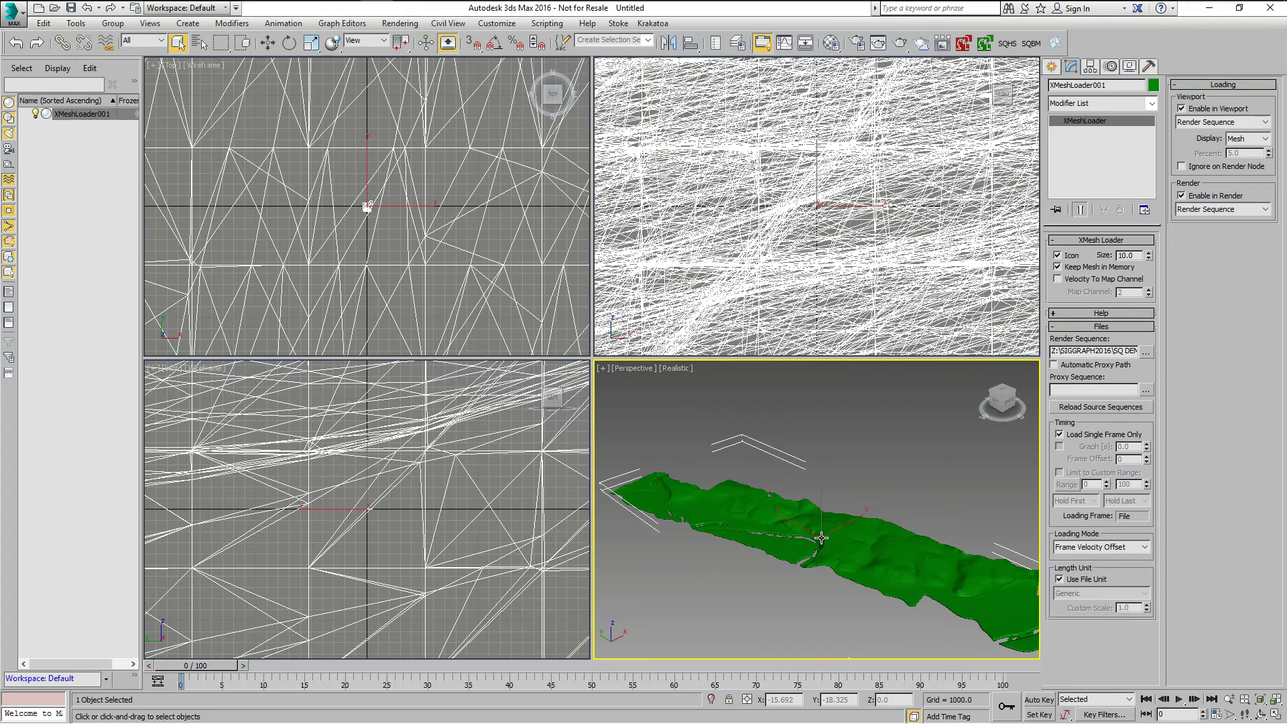
{"action": "scroll", "coordinate": [822, 536], "scroll_direction": "down", "scroll_amount": 5}
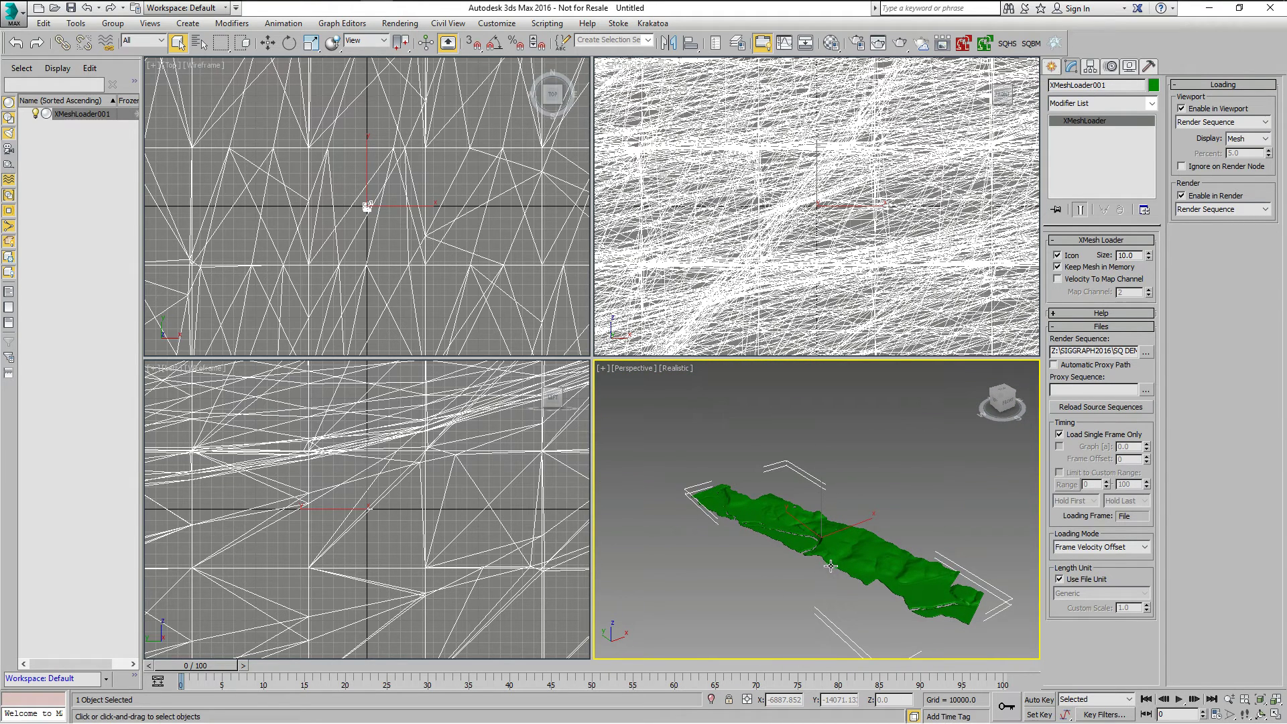
{"action": "key", "text": "alt+w"}
{"action": "middle_click_drag", "start_coordinate": [712, 515], "coordinate": [653, 433], "text": "alt"}
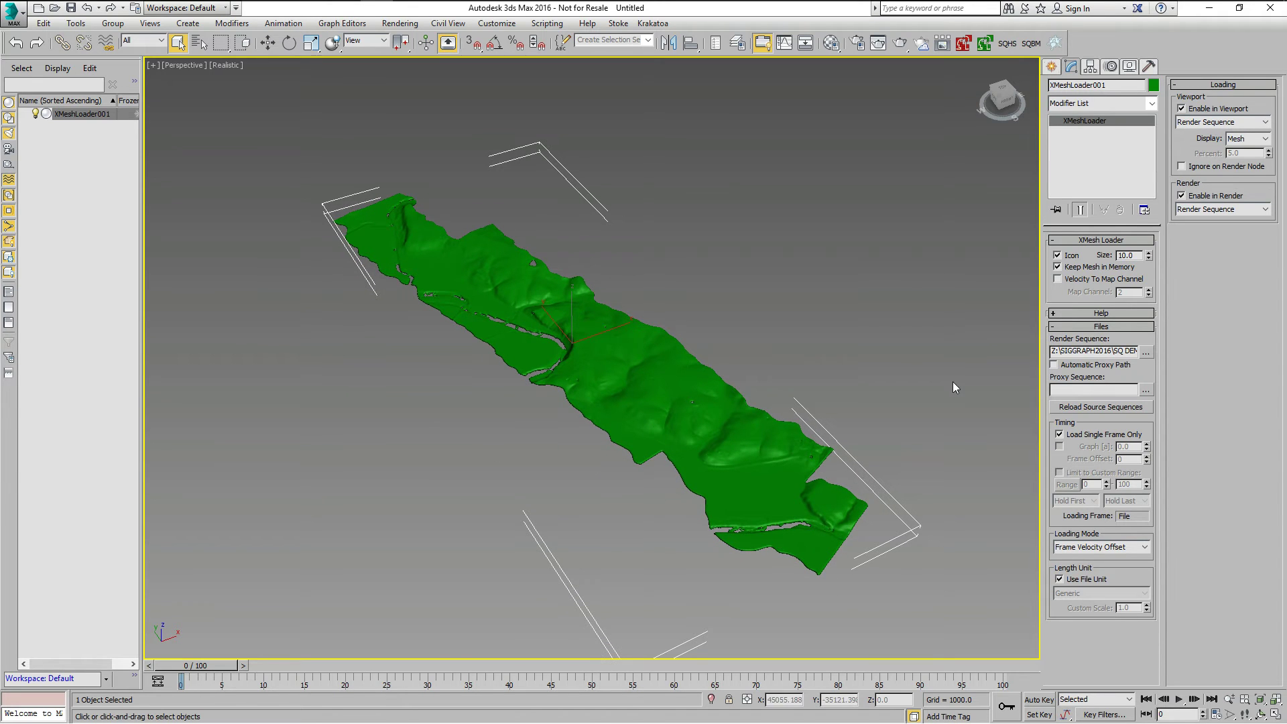
{"action": "scroll", "coordinate": [551, 339], "scroll_direction": "up", "scroll_amount": 5}
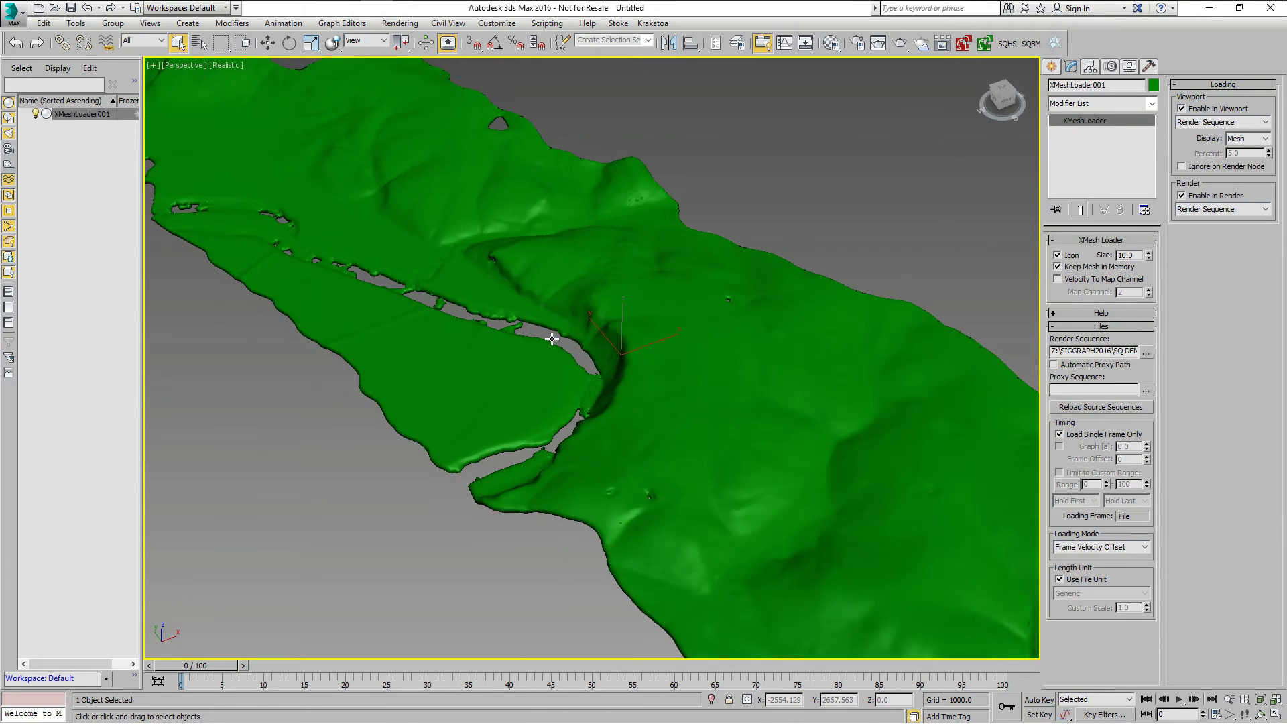
{"action": "middle_click_drag", "start_coordinate": [642, 429], "coordinate": [609, 449], "text": "alt"}
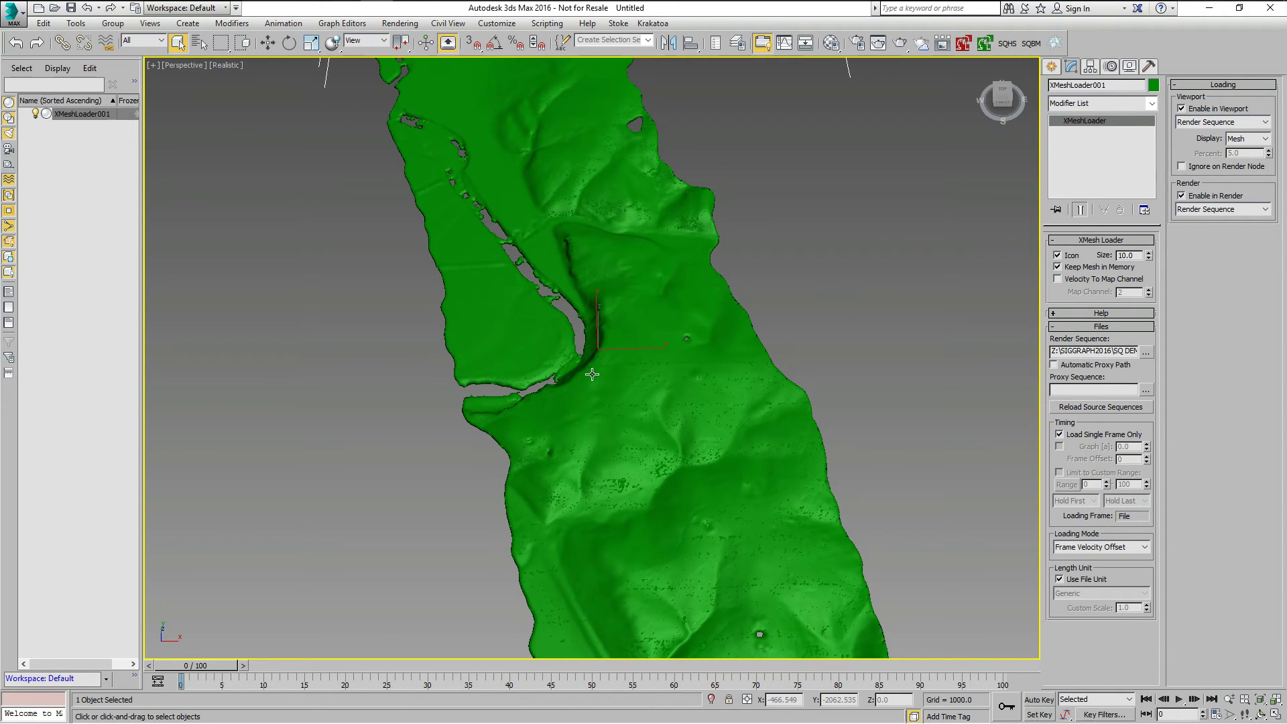
{"action": "scroll", "coordinate": [592, 374], "scroll_direction": "up", "scroll_amount": 5}
{"action": "key", "text": "alt"}
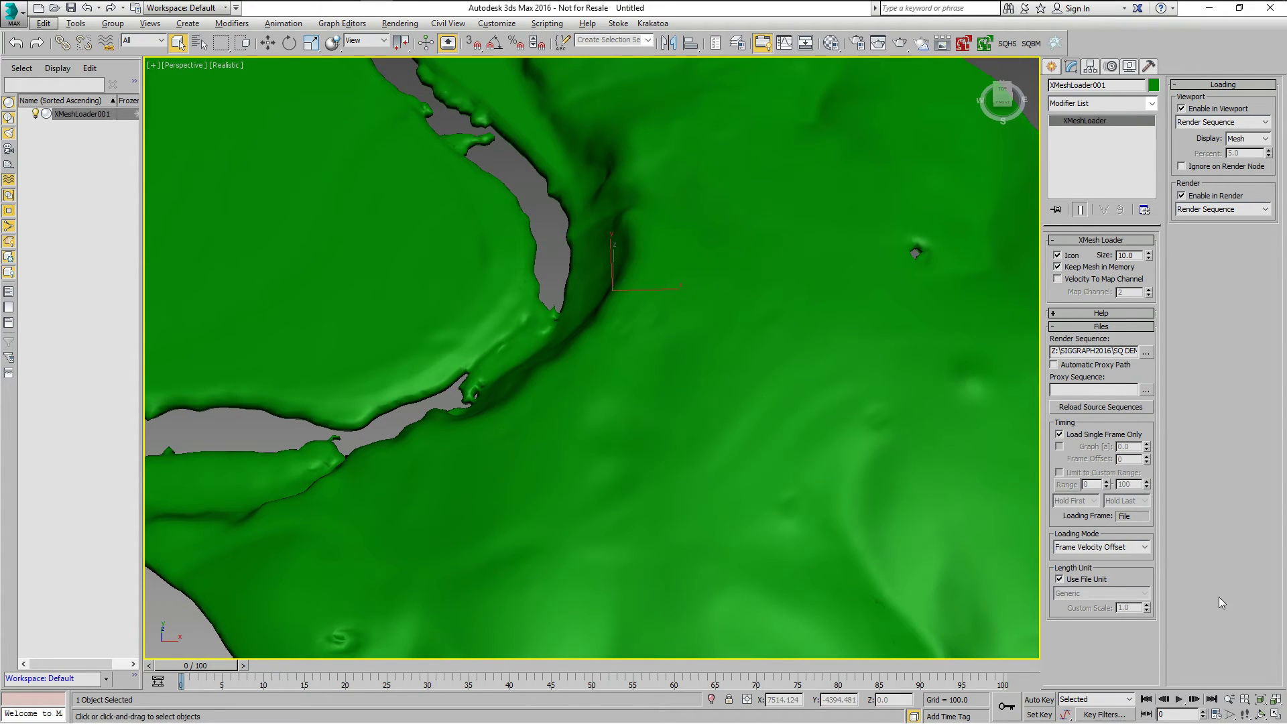
- Disable Use File Unit so the loader uses generic units, and check the terrain mesh around the origin
{"action": "left_click", "coordinate": [1088, 579]}
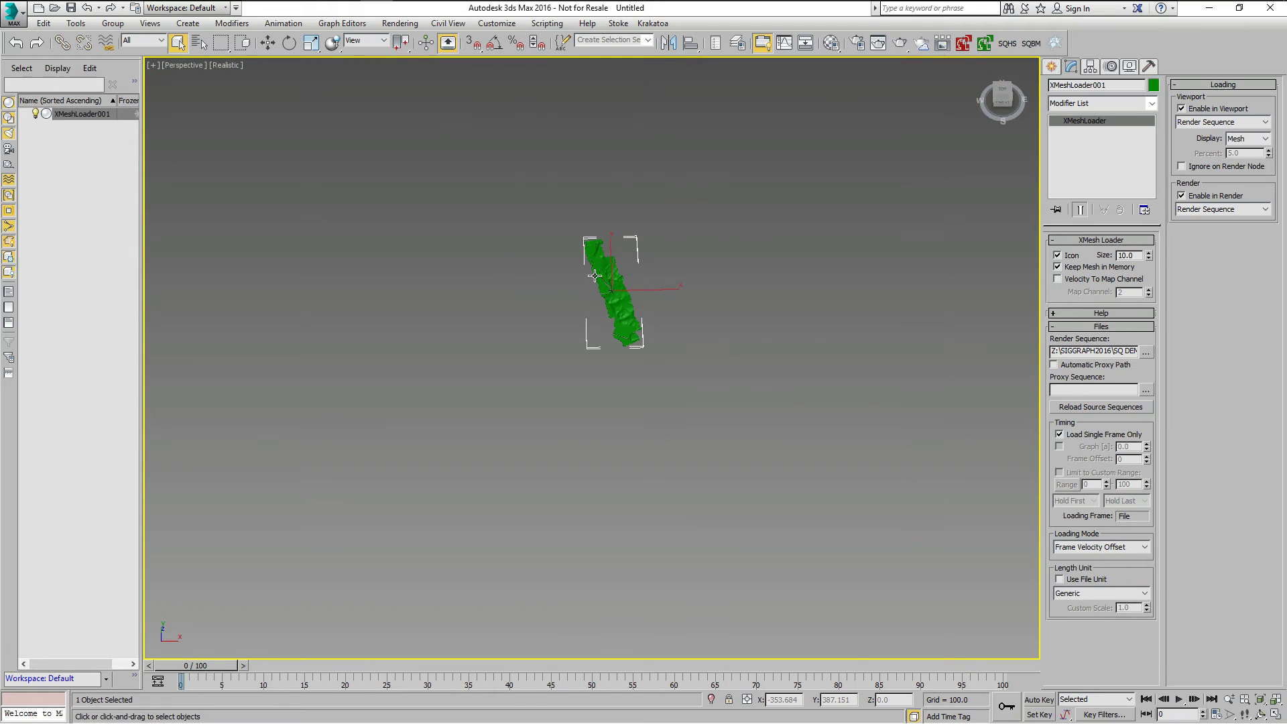
{"action": "scroll", "coordinate": [595, 275], "scroll_direction": "up", "scroll_amount": 6}
{"action": "scroll", "coordinate": [837, 477], "scroll_direction": "up", "scroll_amount": 3}
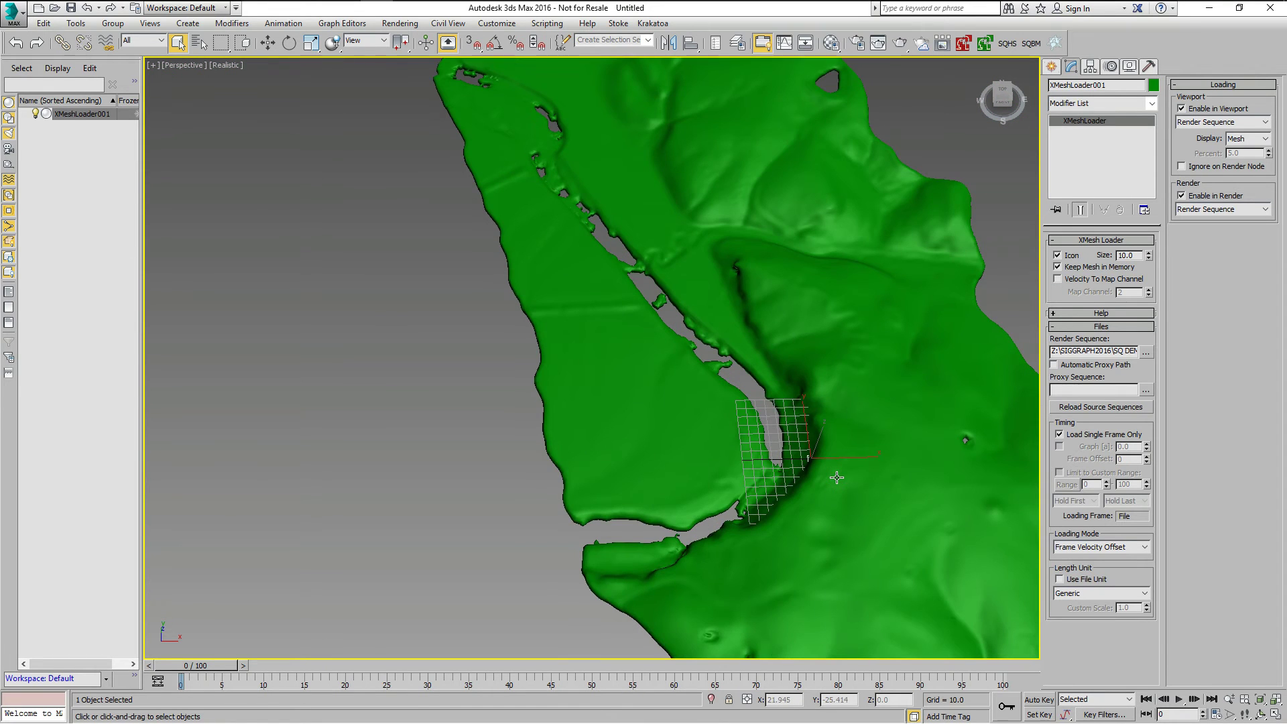
{"action": "middle_click_drag", "start_coordinate": [811, 502], "coordinate": [856, 483], "text": "alt"}
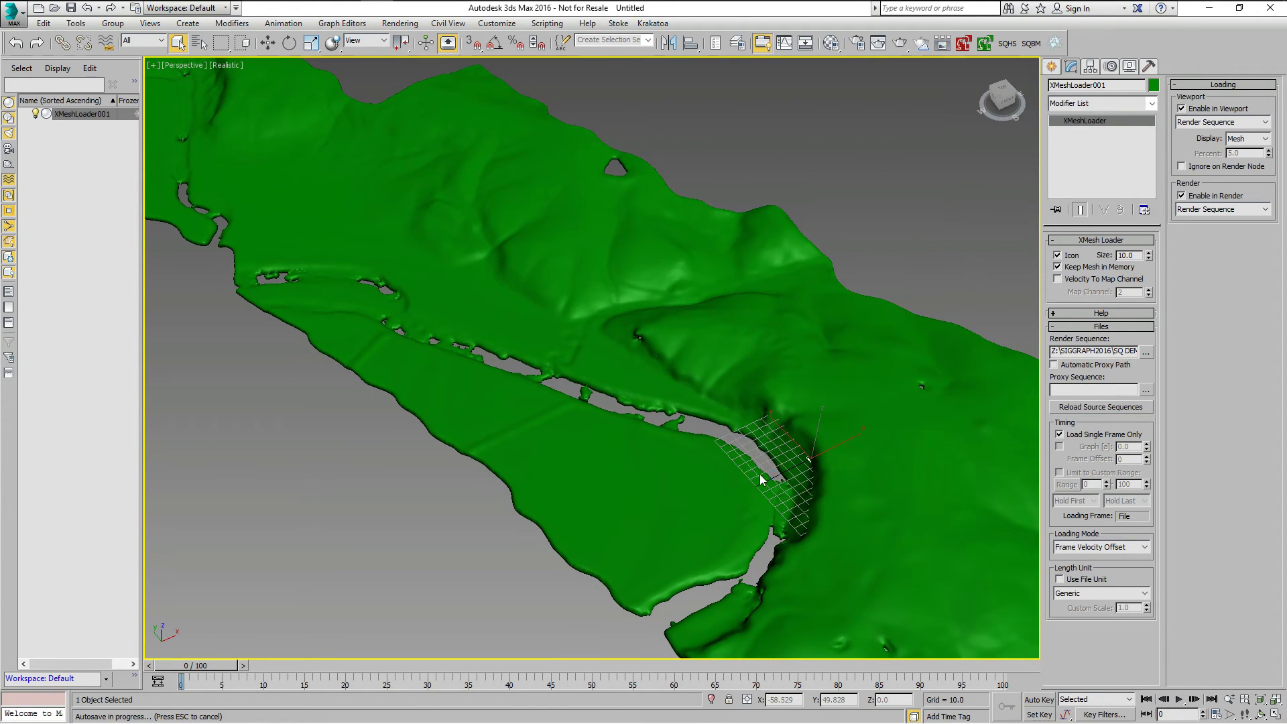
{"action": "scroll", "coordinate": [812, 507], "scroll_direction": "down", "scroll_amount": 6}
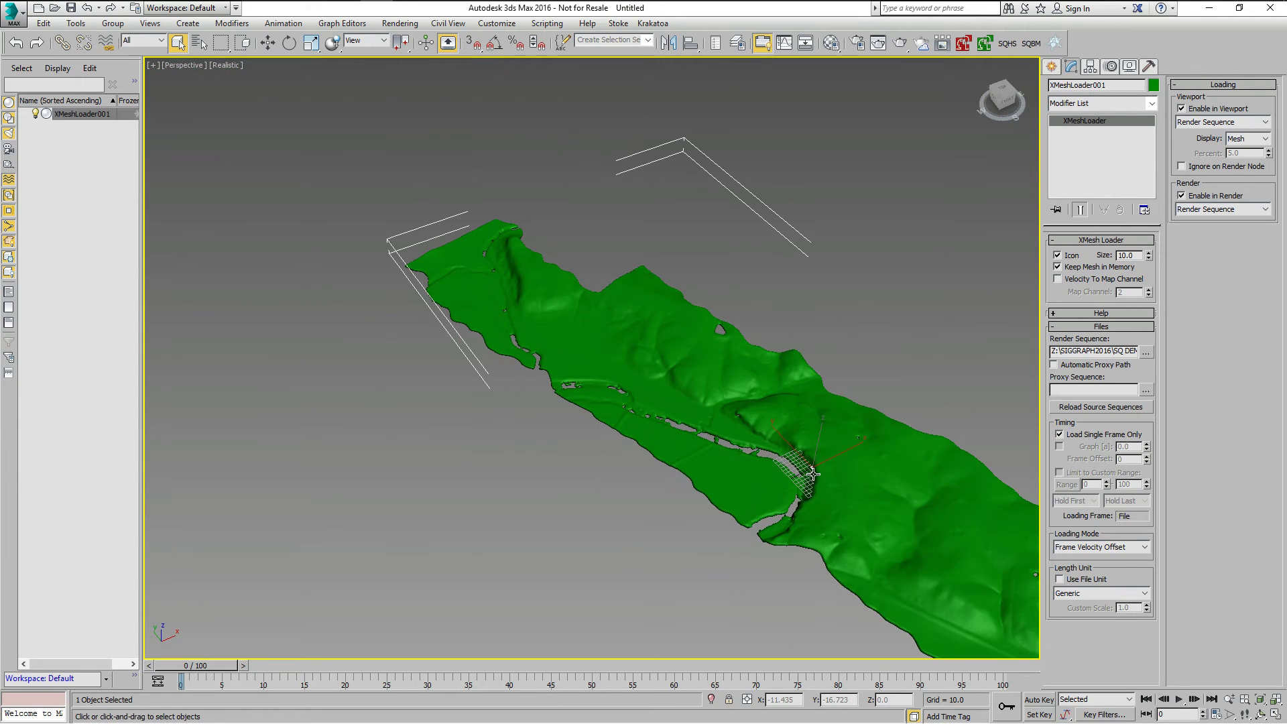
- Switch to Sequoia and export the mesh in world space as Mesher001_UCS_World.xmesh, continuing despite the precision recommendation
{"action": "key", "text": "alt+Tab"}
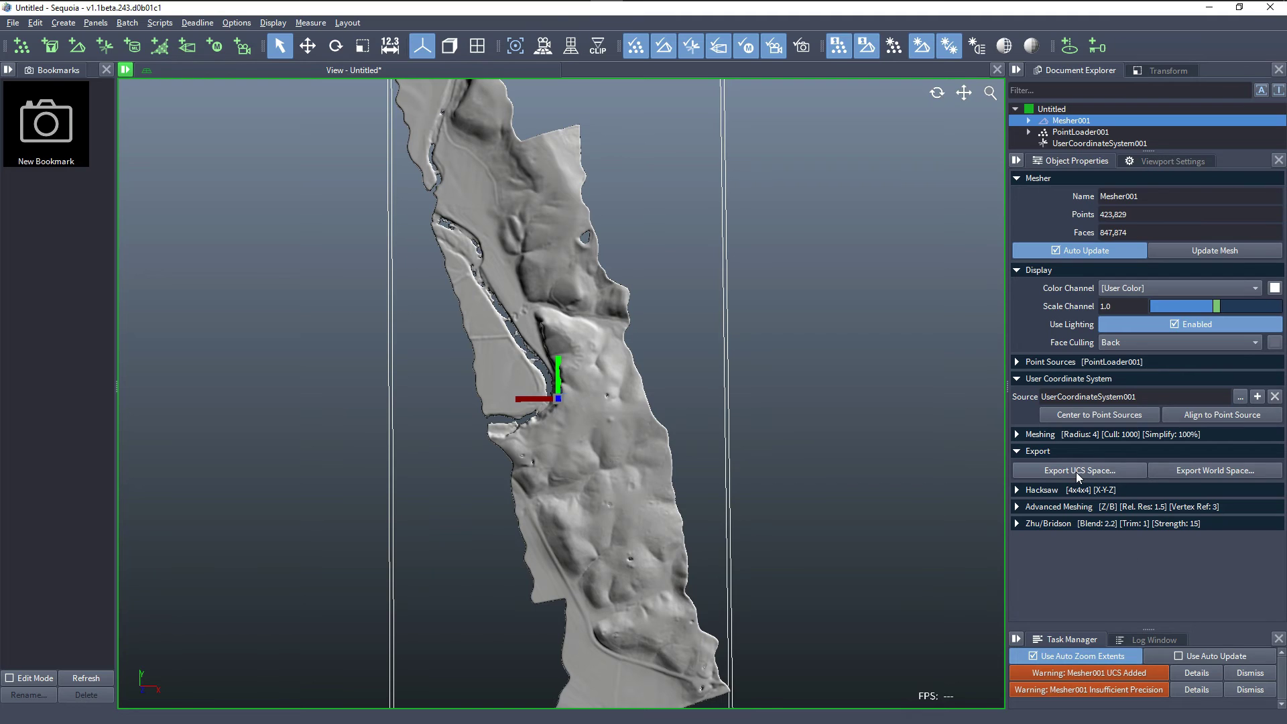
{"action": "left_click", "coordinate": [1191, 471]}
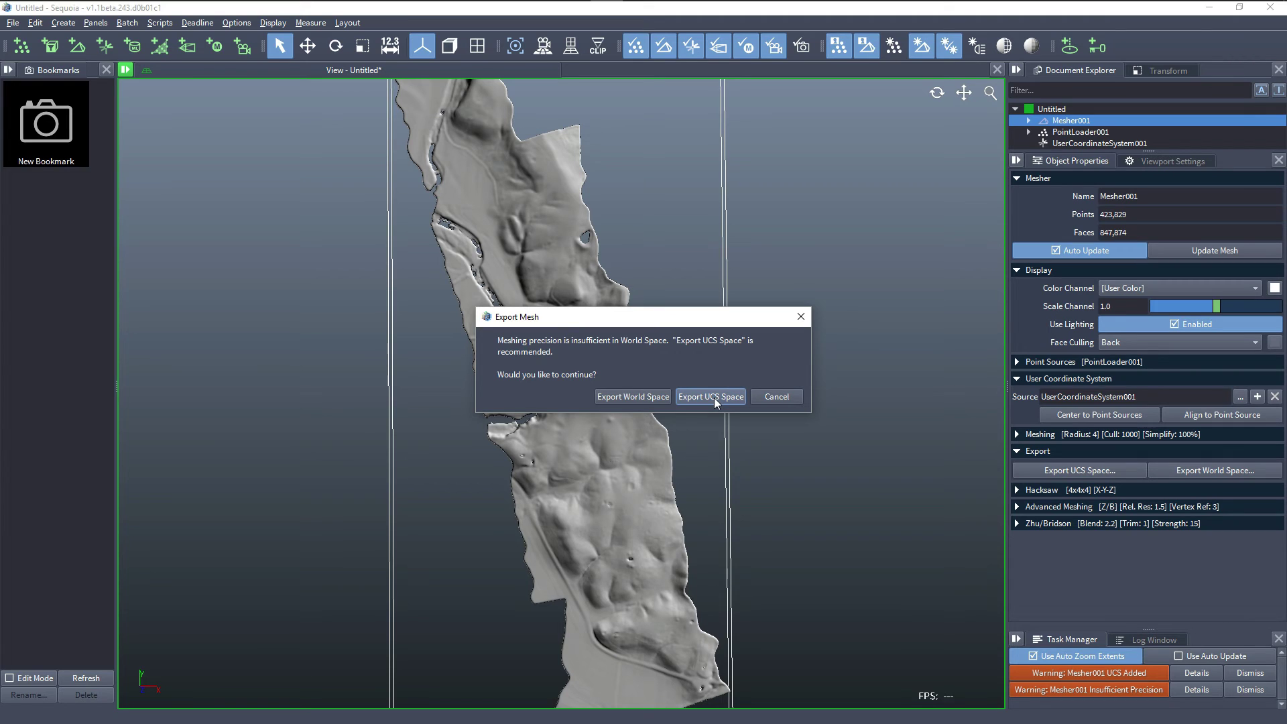
{"action": "left_click", "coordinate": [629, 397]}
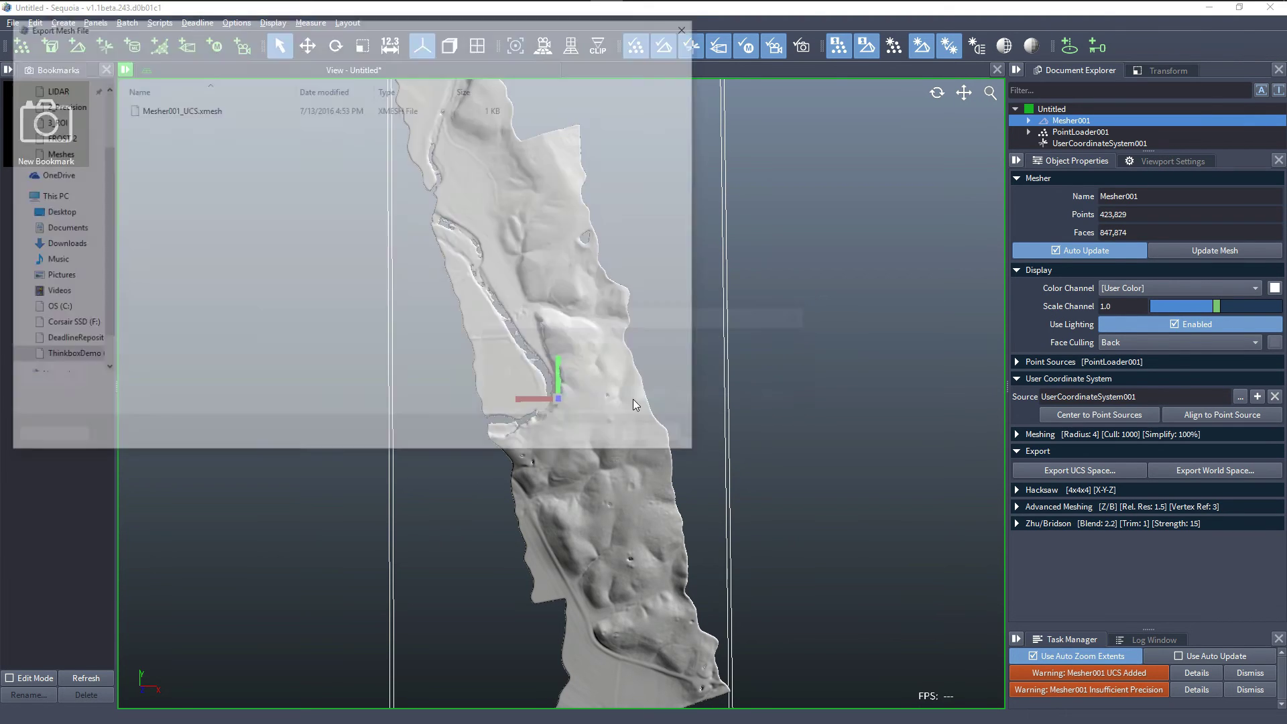
{"action": "left_click", "coordinate": [132, 390]}
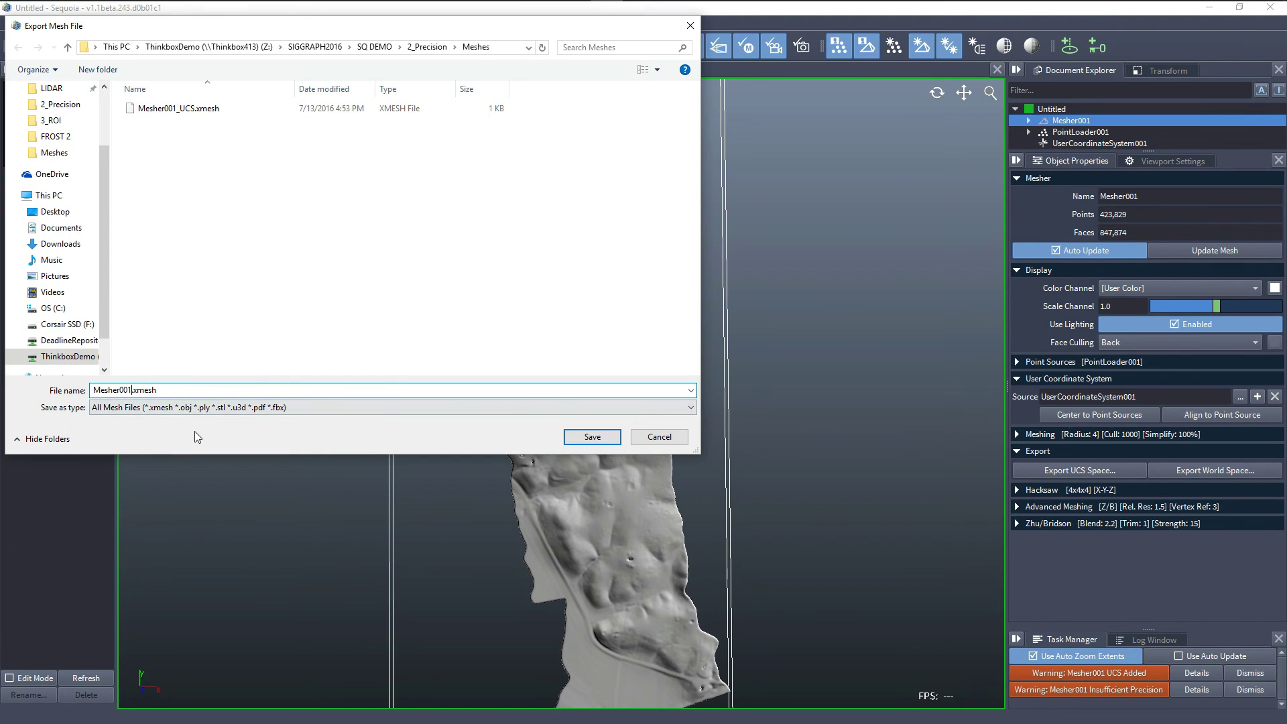
{"action": "type", "text": "_UCS_World"}
{"action": "key", "text": "Return"}
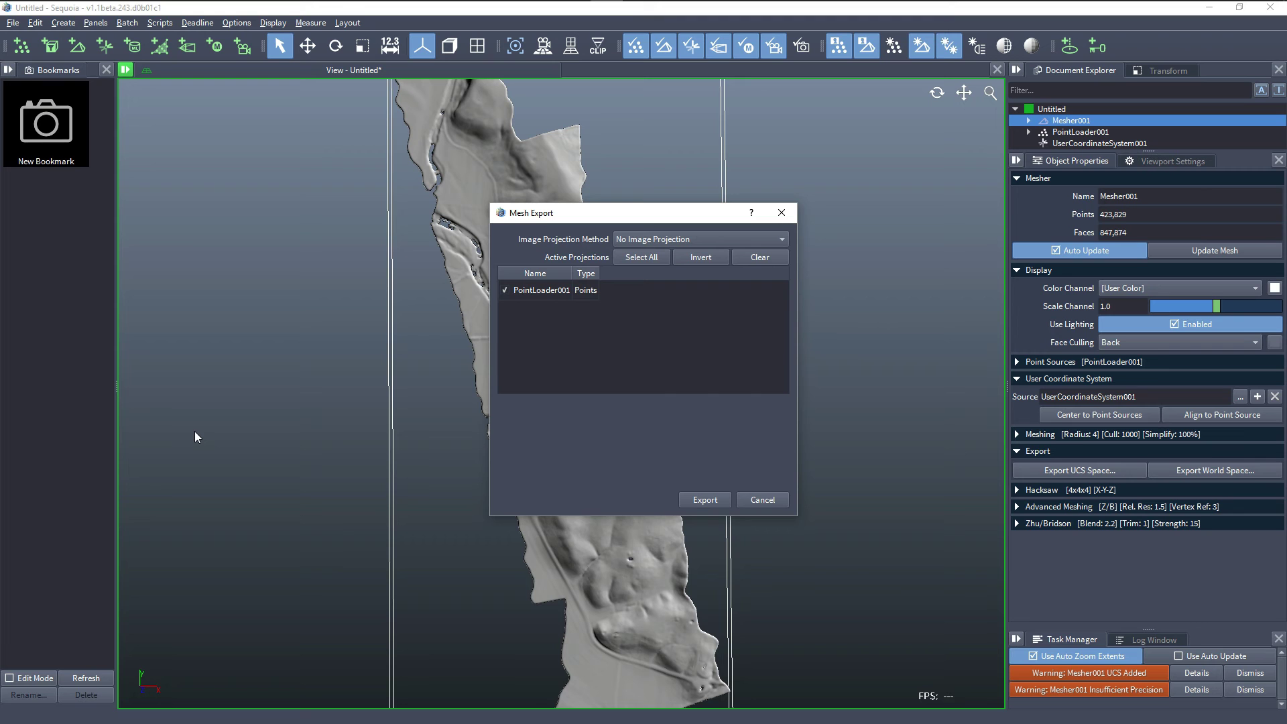
{"action": "left_click", "coordinate": [705, 500]}
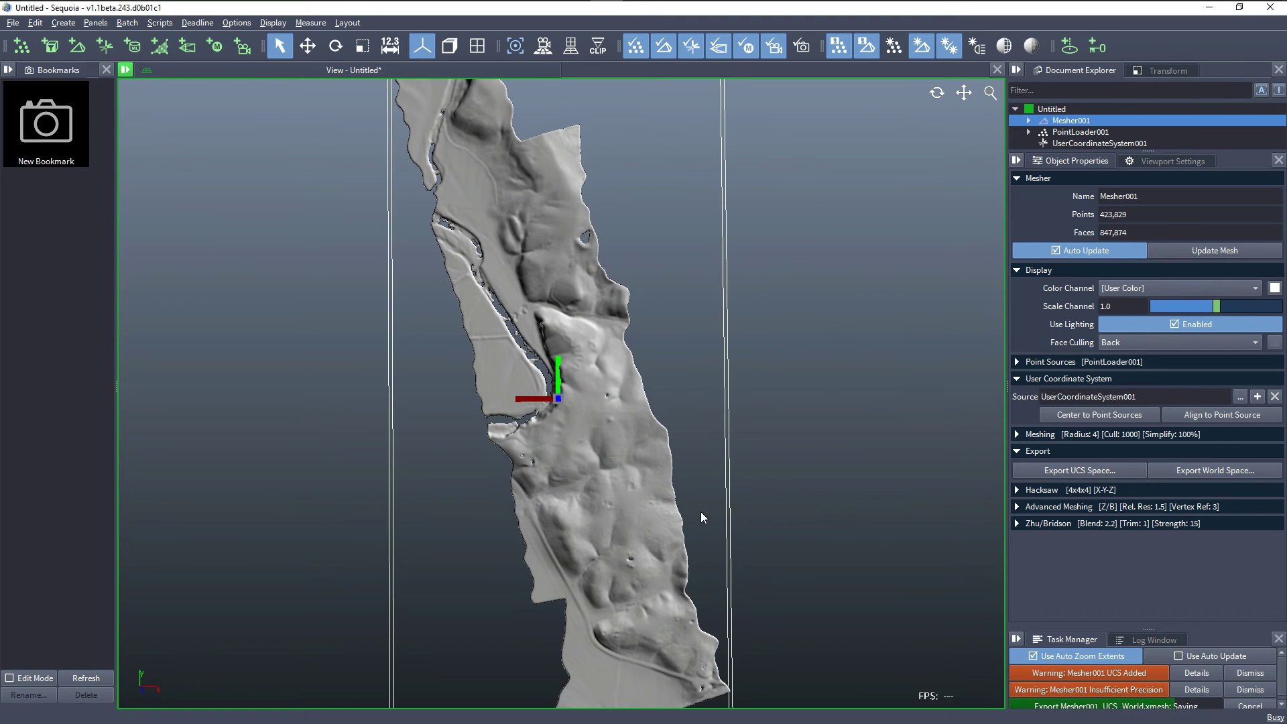
- Switch to 3ds Max, load Mesher001_UCS_World.xmesh into the XMesh Loader, turn off its icon and frame the mesh
{"action": "key", "text": "alt+Tab"}
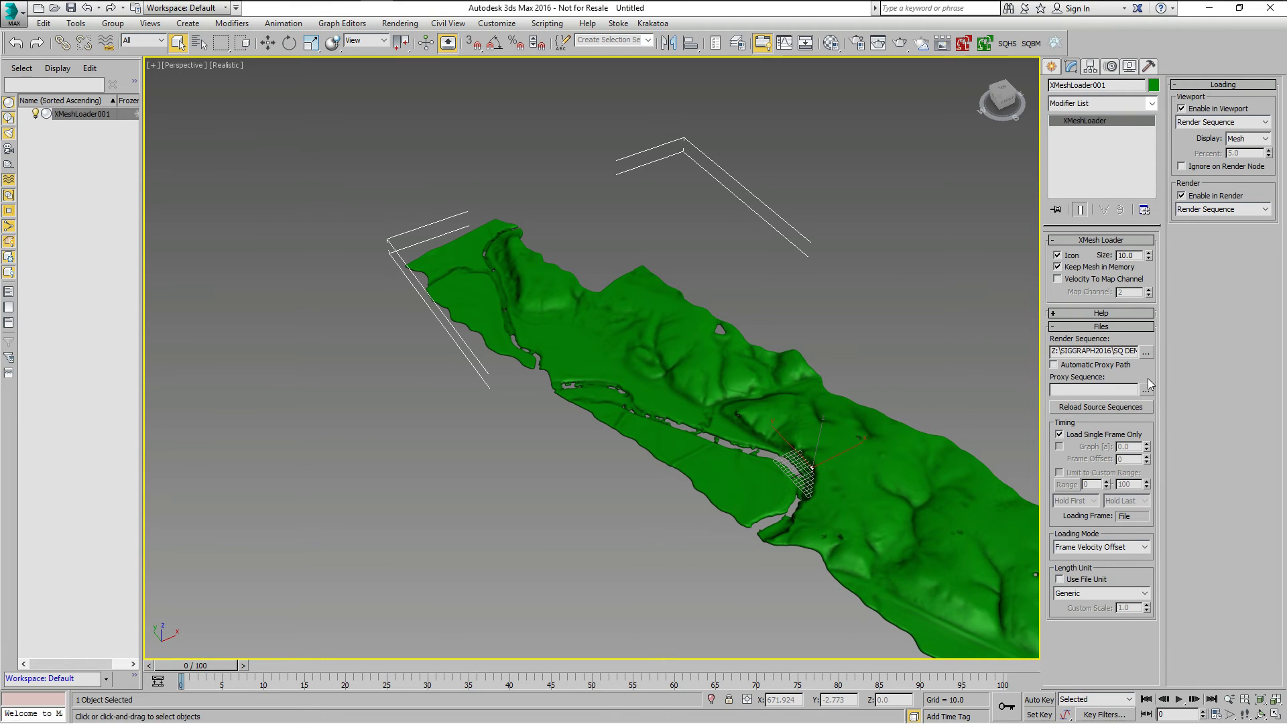
{"action": "left_click", "coordinate": [1146, 351]}
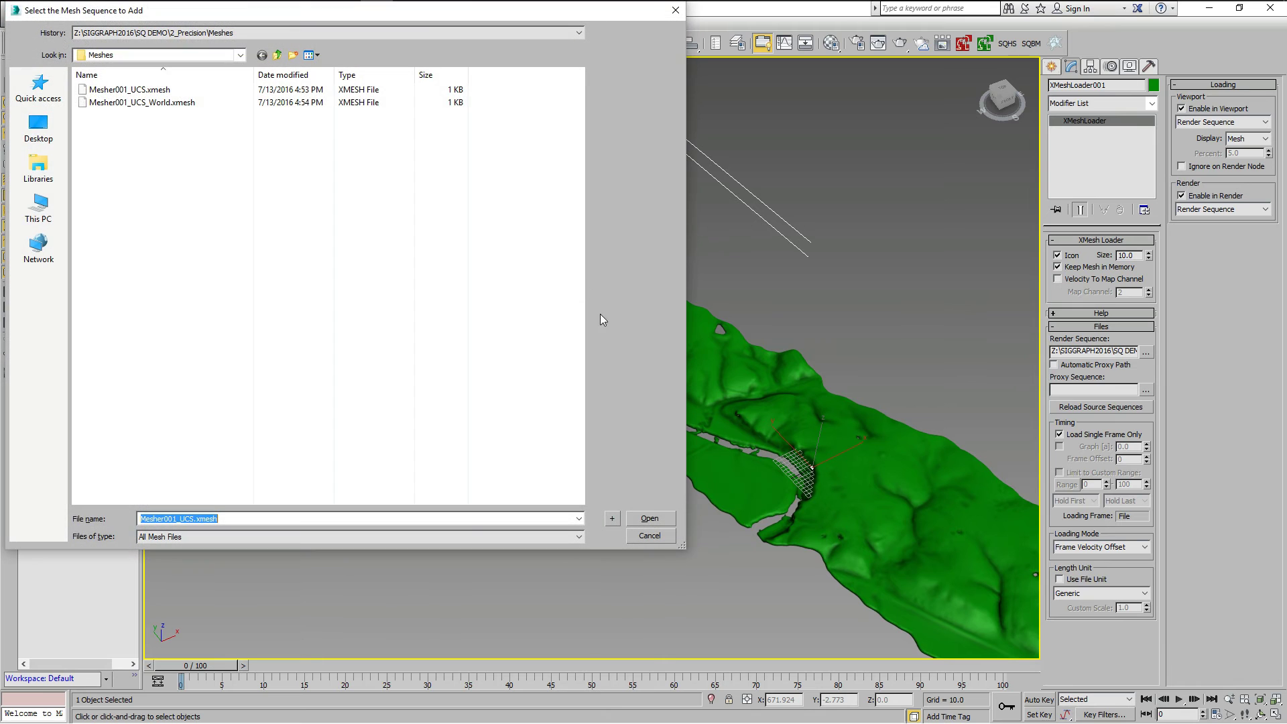
{"action": "left_click", "coordinate": [148, 103]}
{"action": "double_click", "coordinate": [148, 104]}
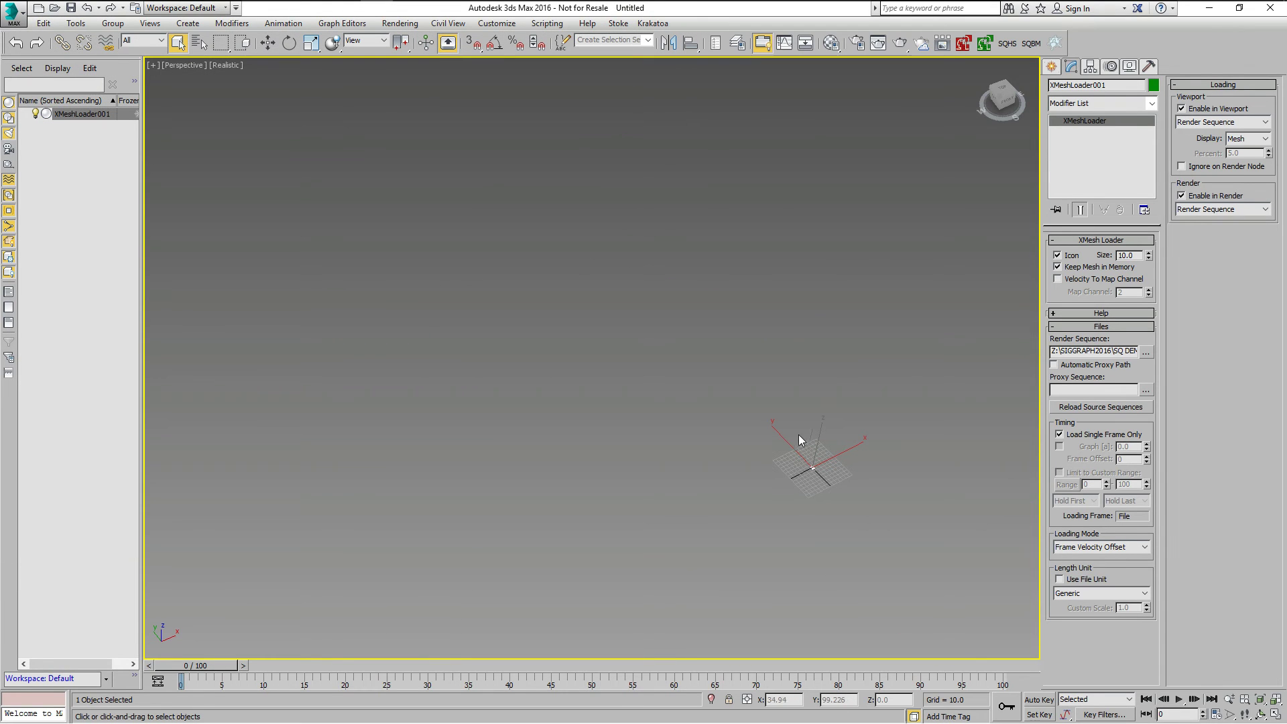
{"action": "left_click", "coordinate": [1074, 256]}
{"action": "key", "text": "z"}
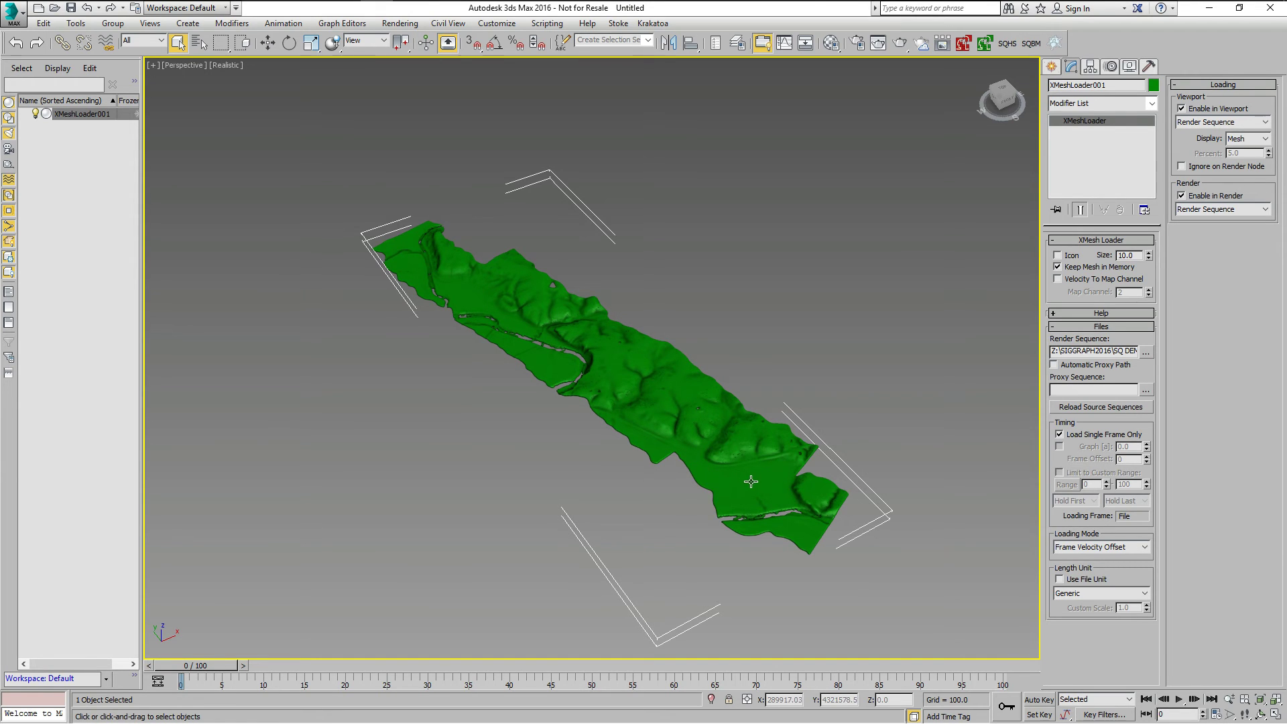
- Examine the surface shading and edges of the world-space terrain mesh from close up and several angles
{"action": "scroll", "coordinate": [718, 452], "scroll_direction": "up", "scroll_amount": 3}
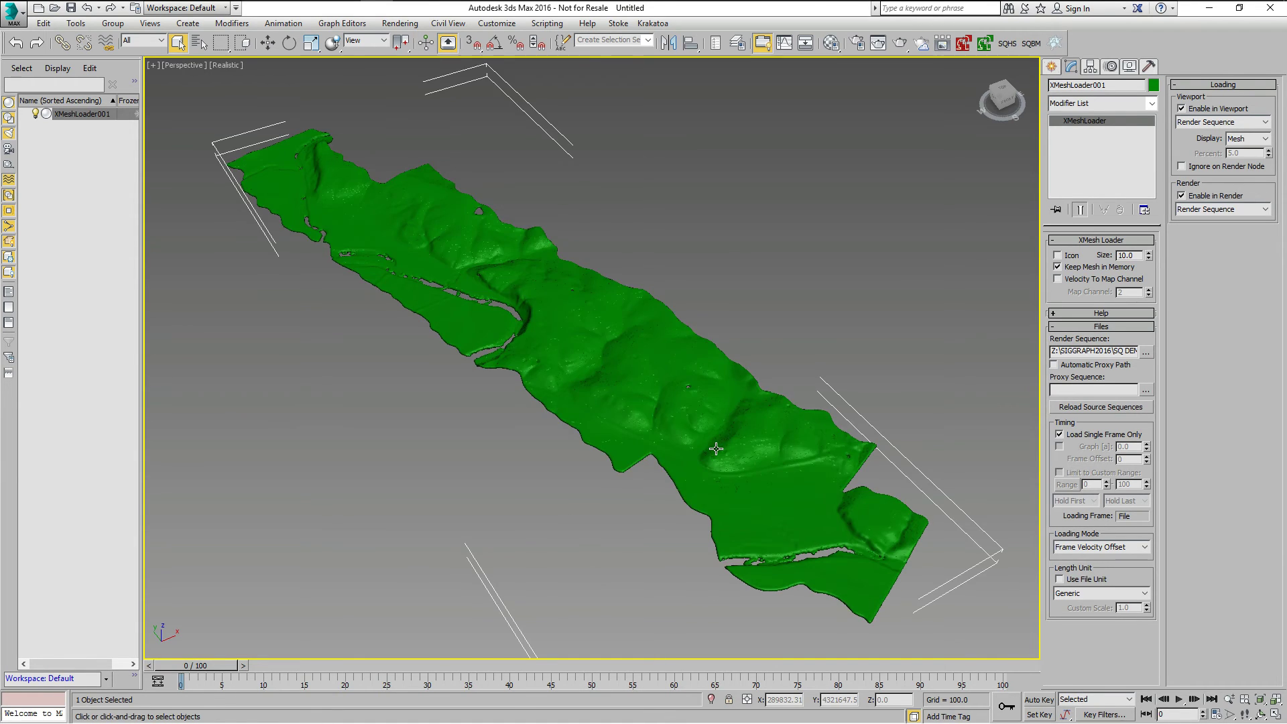
{"action": "scroll", "coordinate": [694, 460], "scroll_direction": "up", "scroll_amount": 6}
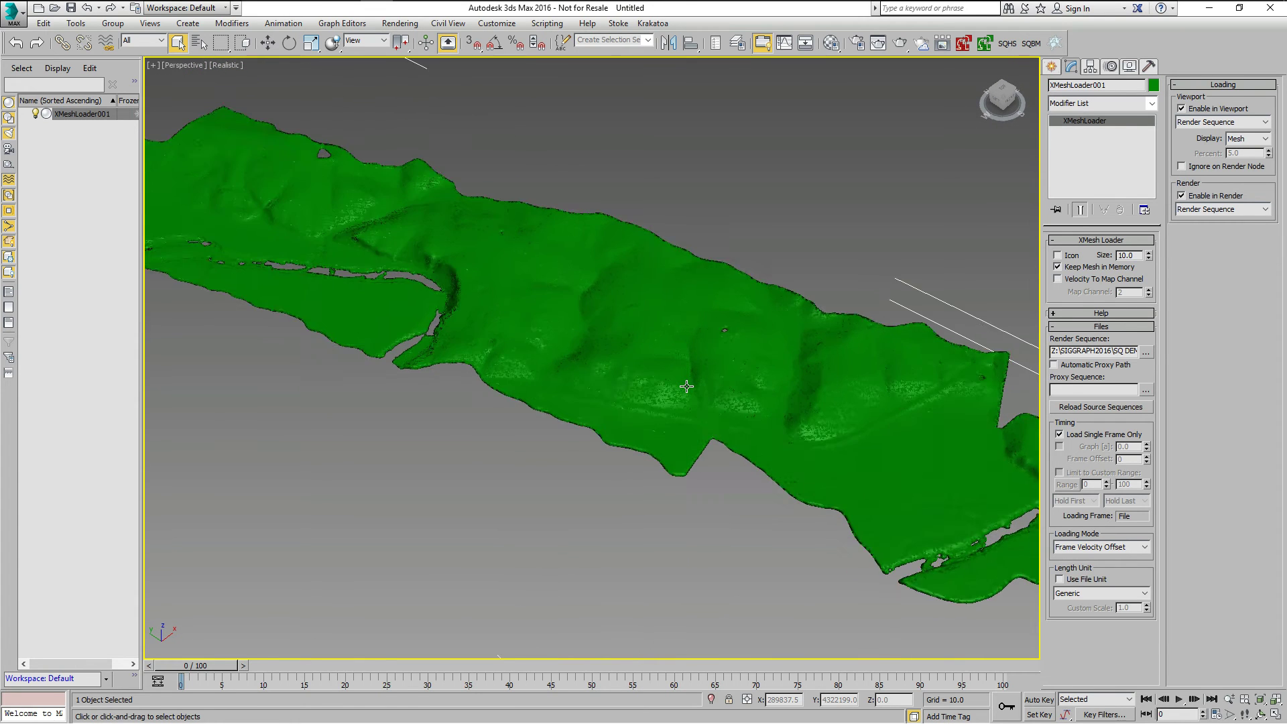
{"action": "scroll", "coordinate": [686, 386], "scroll_direction": "up", "scroll_amount": 2}
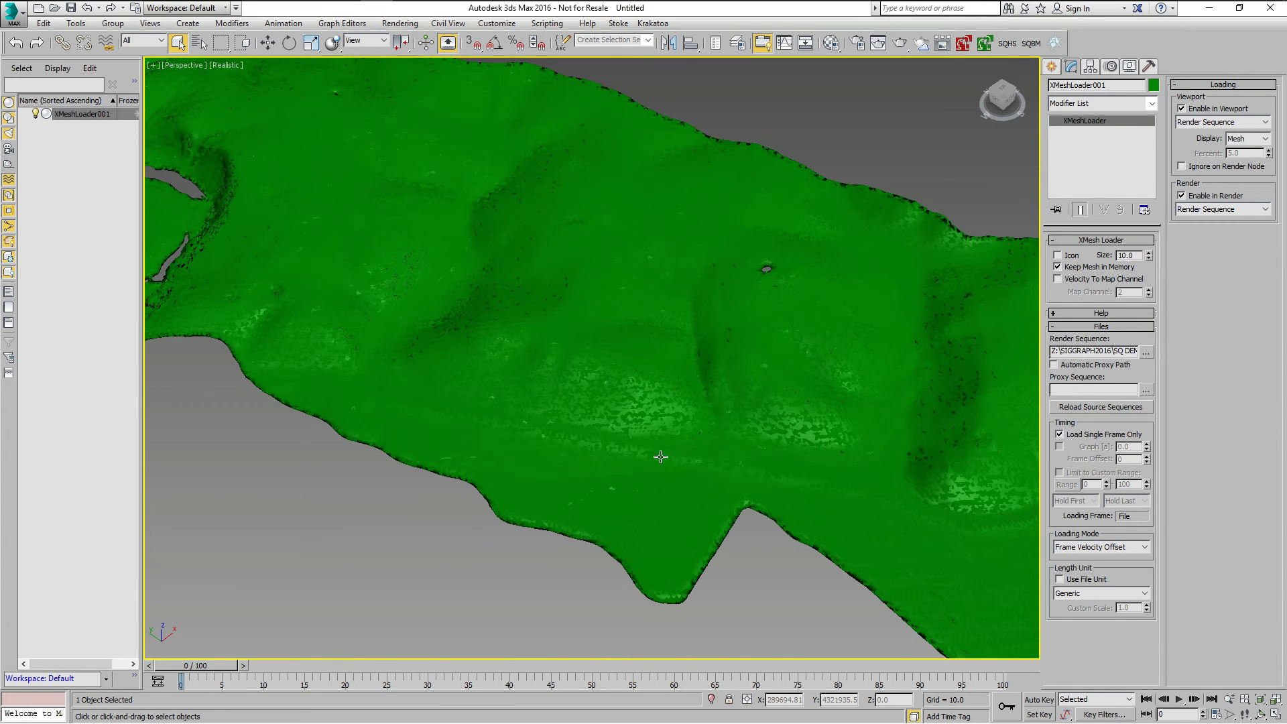
{"action": "middle_click_drag", "start_coordinate": [620, 451], "coordinate": [552, 495], "text": "alt"}
{"action": "scroll", "coordinate": [654, 496], "scroll_direction": "down", "scroll_amount": 3}
{"action": "middle_click_drag", "start_coordinate": [469, 479], "coordinate": [609, 483], "text": "alt"}
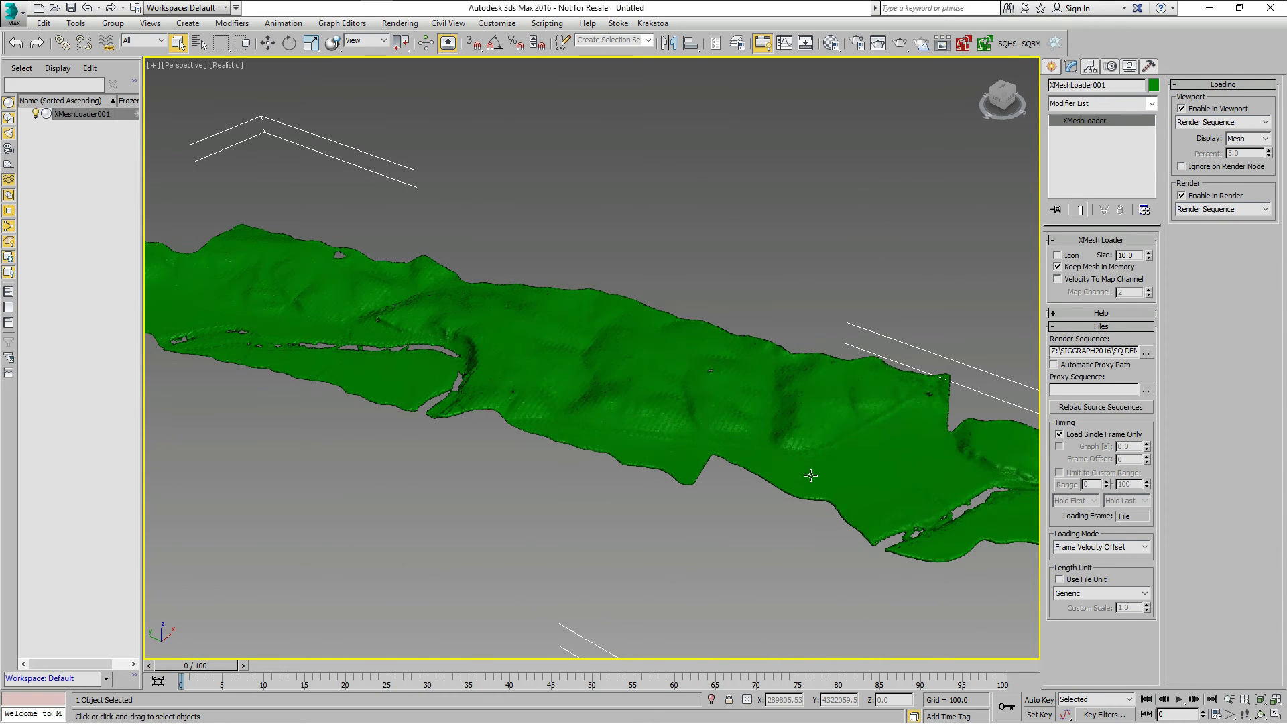
{"action": "middle_click_drag", "start_coordinate": [811, 473], "coordinate": [776, 501], "text": "alt"}
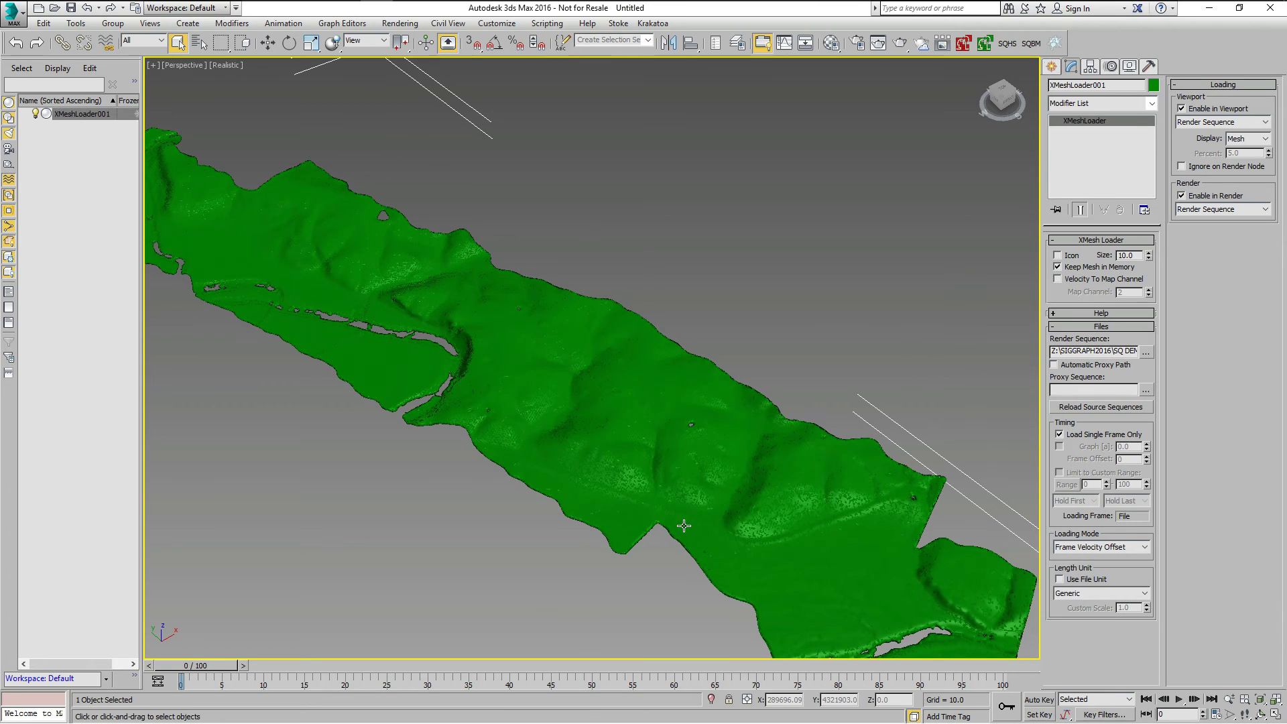
- Switch to Sequoia, clear the mesher's user coordinate system source and export the mesh in world space as Mesher001_NoUCS_World.xmesh
{"action": "key", "text": "alt+Tab"}
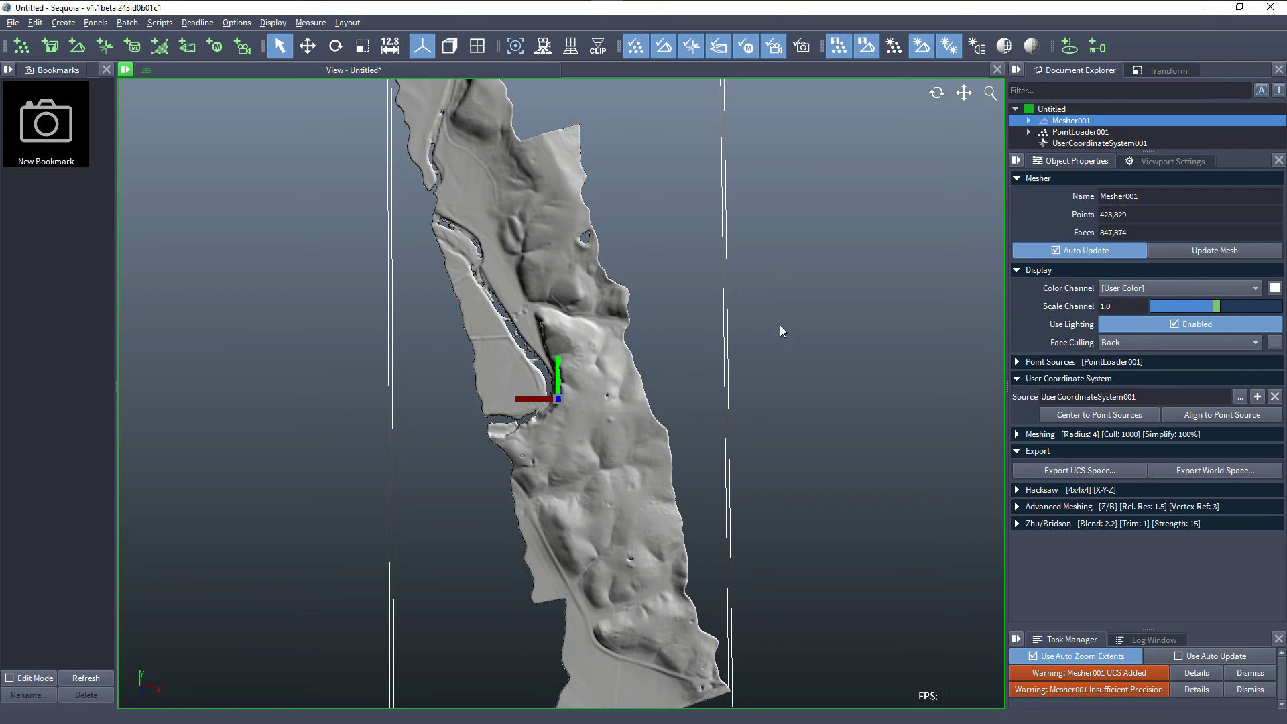
{"action": "left_click", "coordinate": [1274, 396]}
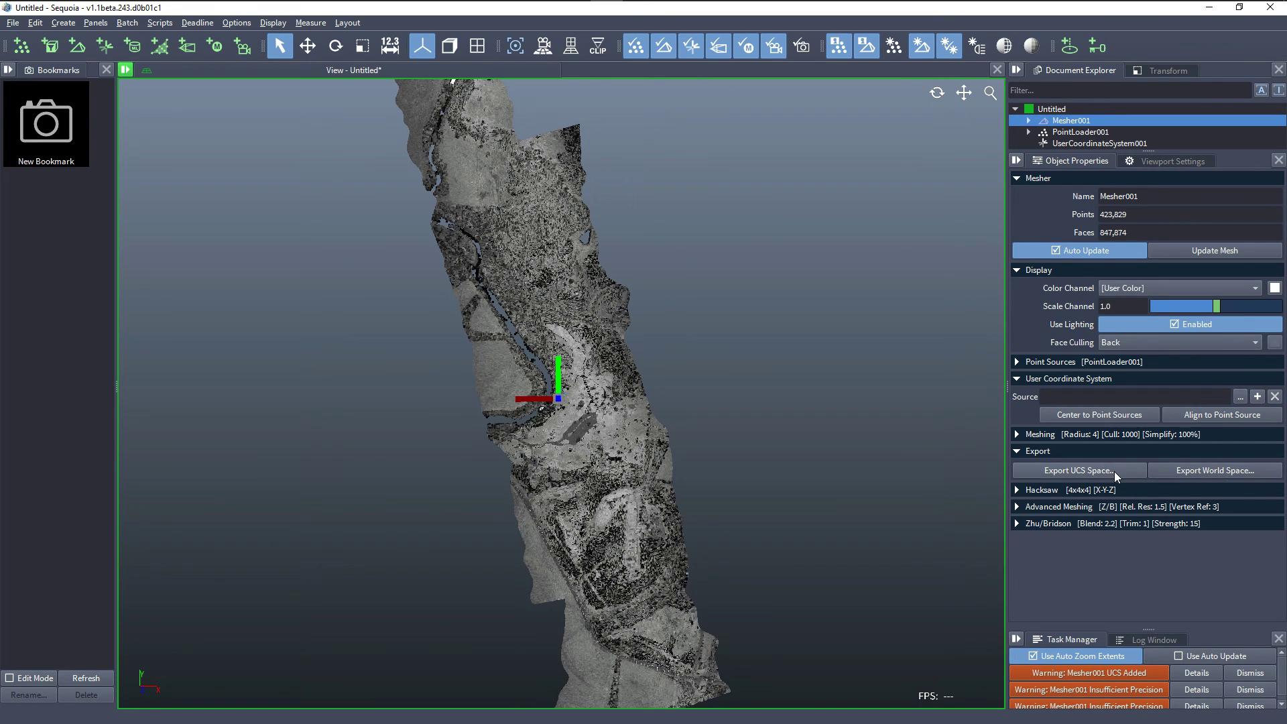
{"action": "left_click", "coordinate": [1202, 471]}
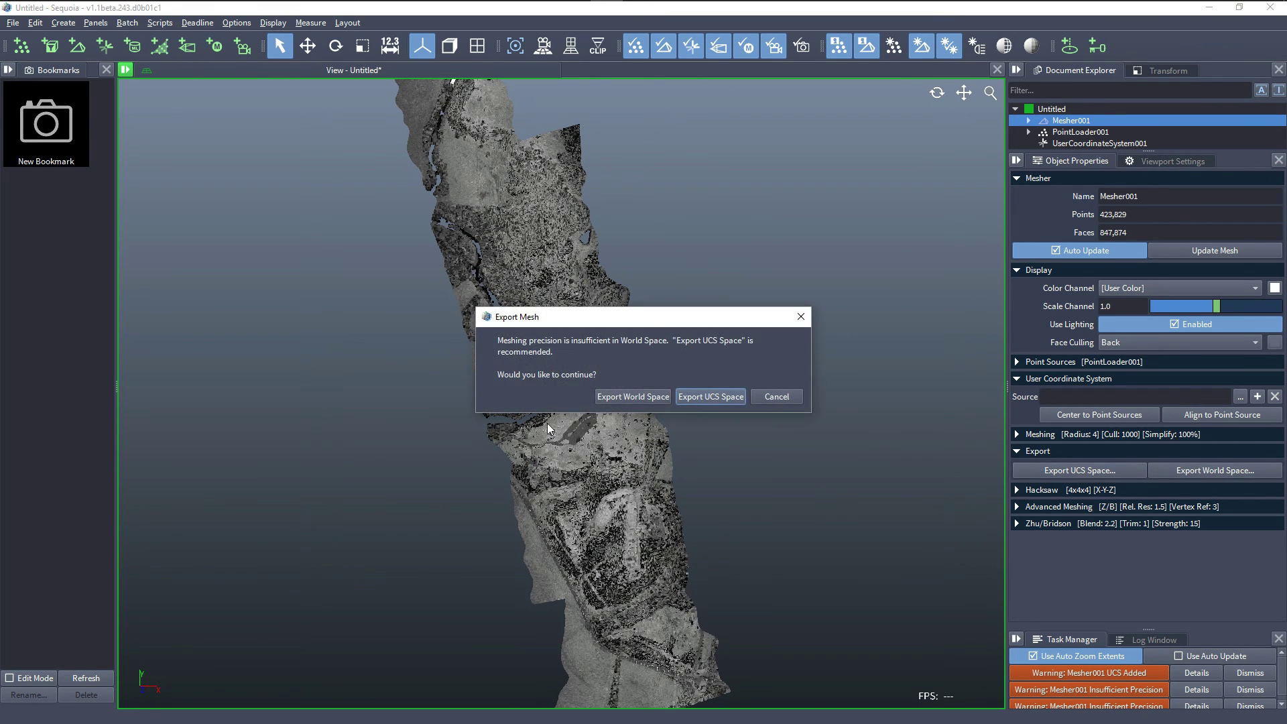
{"action": "left_click", "coordinate": [618, 395]}
{"action": "left_click", "coordinate": [132, 390]}
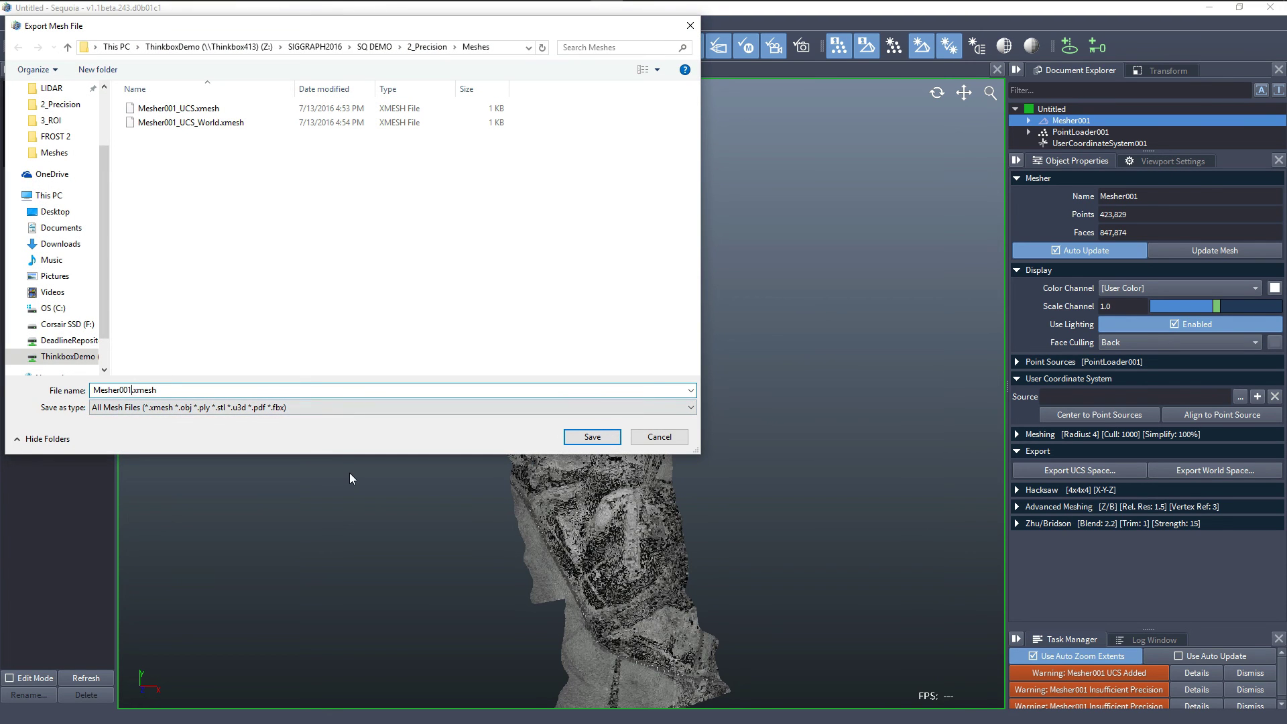
{"action": "type", "text": "_NoUCS_World"}
{"action": "key", "text": "Return"}
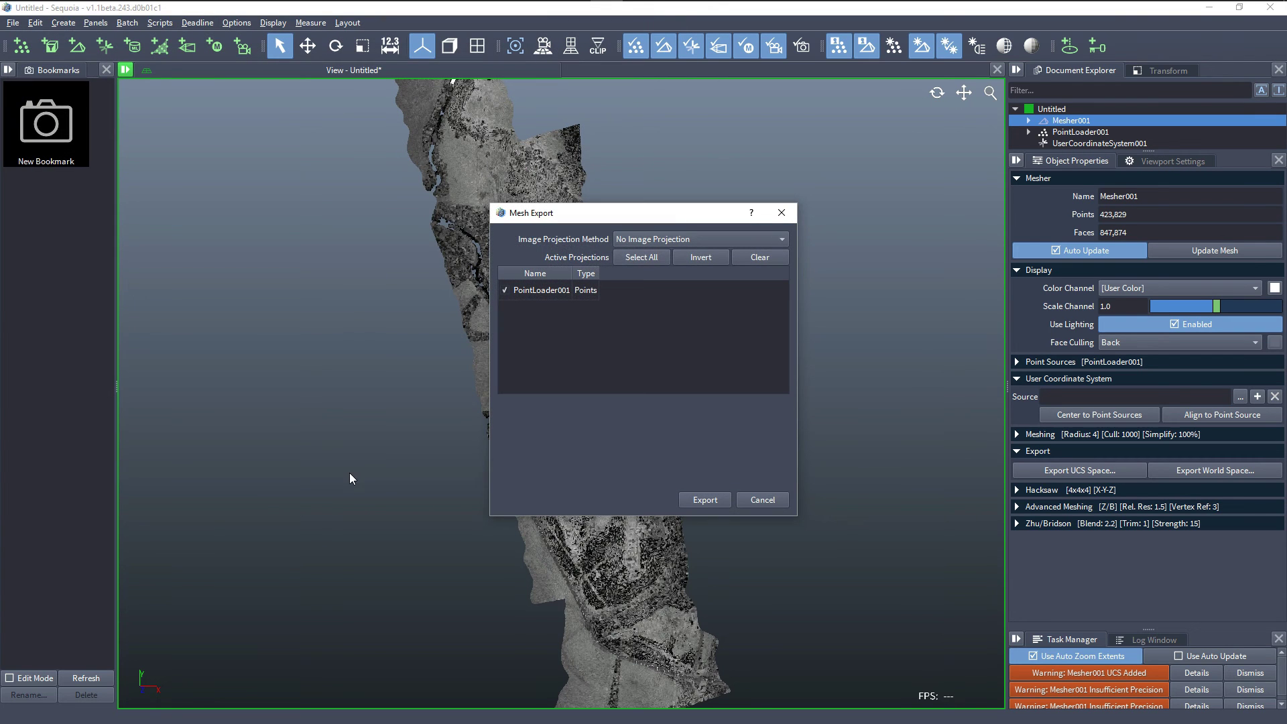
{"action": "left_click", "coordinate": [705, 499]}
- Switch to 3ds Max, load Mesher001_NoUCS_World.xmesh into the XMesh Loader and inspect the terrain surface from near and far
{"action": "key", "text": "alt+Tab"}
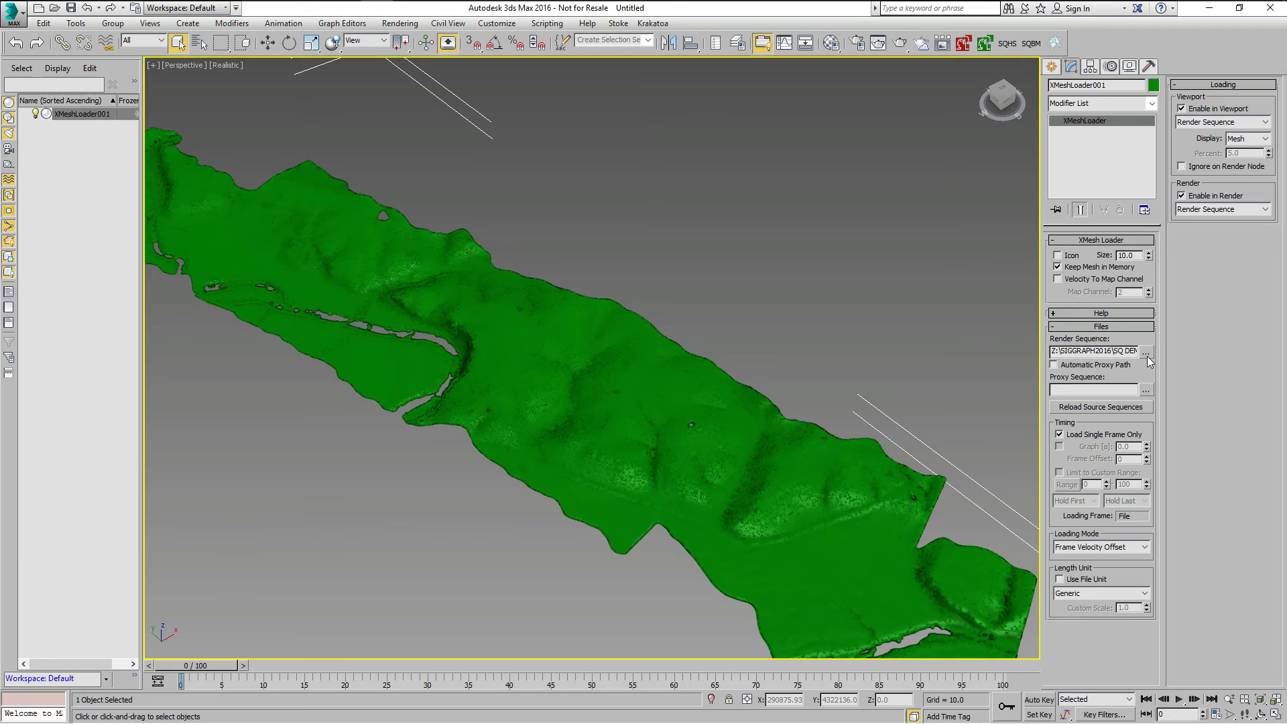
{"action": "left_click", "coordinate": [1146, 354]}
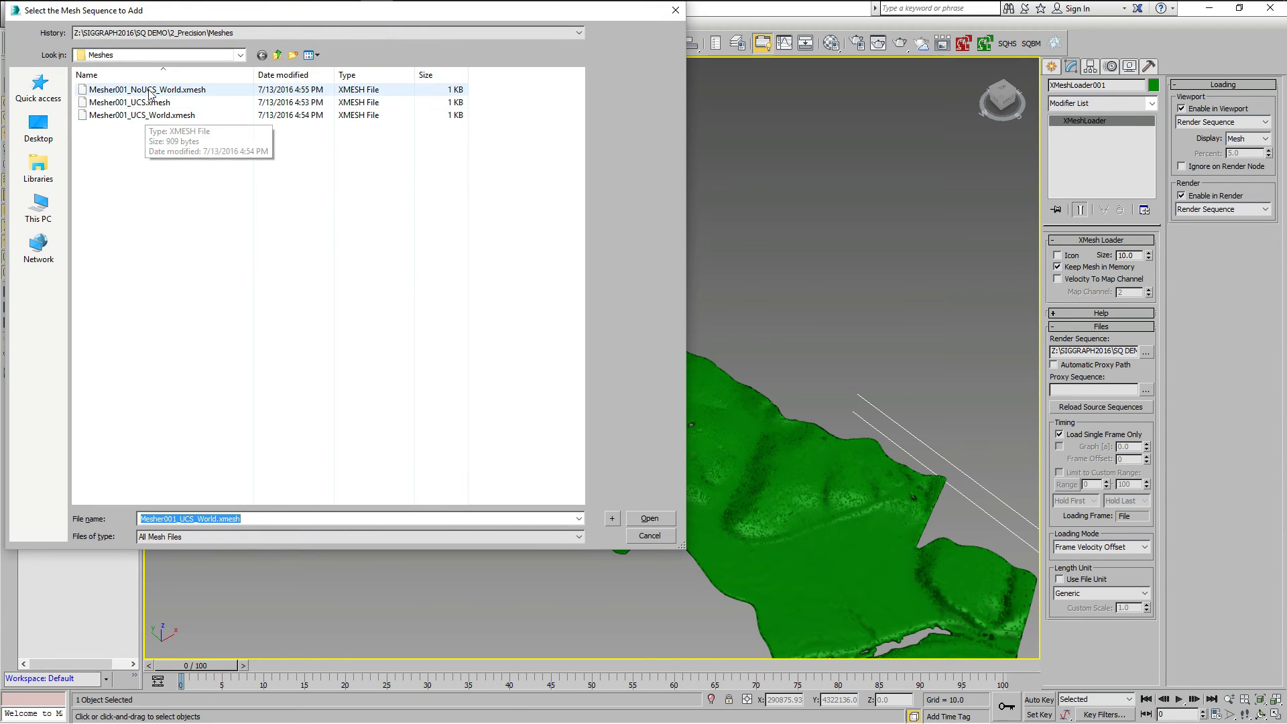
{"action": "double_click", "coordinate": [149, 94]}
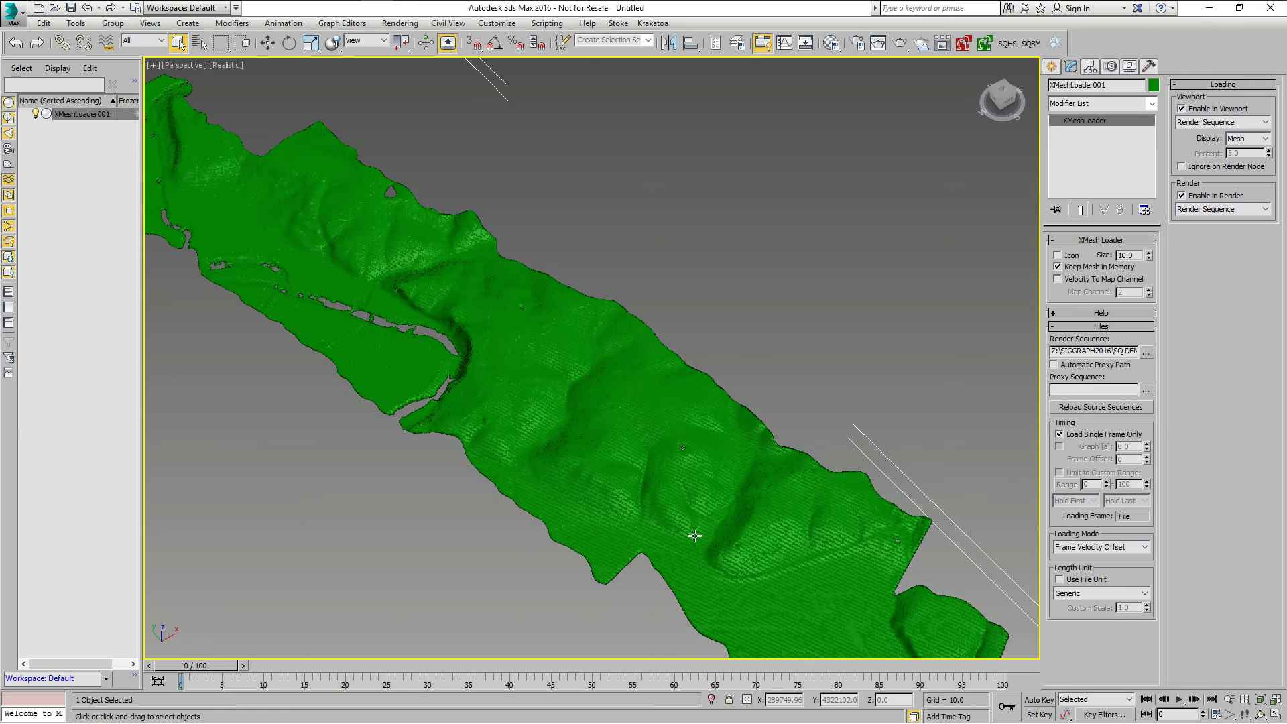
{"action": "scroll", "coordinate": [694, 535], "scroll_direction": "up", "scroll_amount": 5}
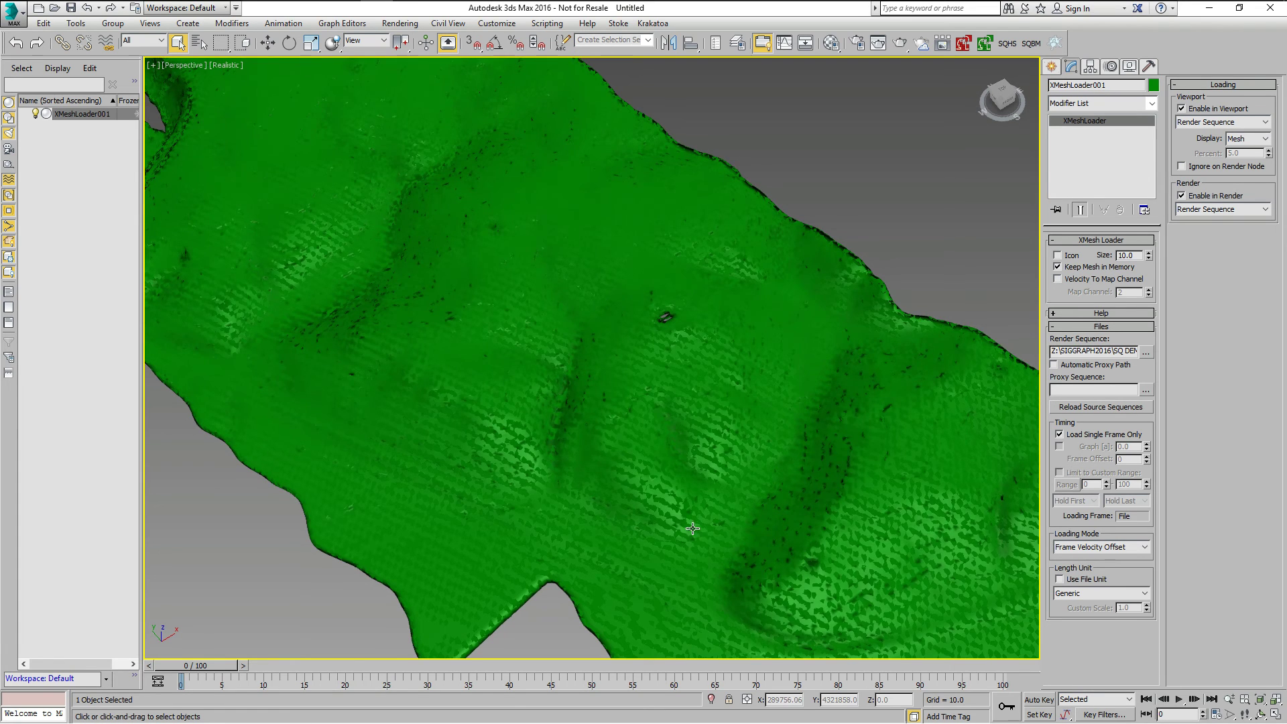
{"action": "scroll", "coordinate": [684, 499], "scroll_direction": "down", "scroll_amount": 3}
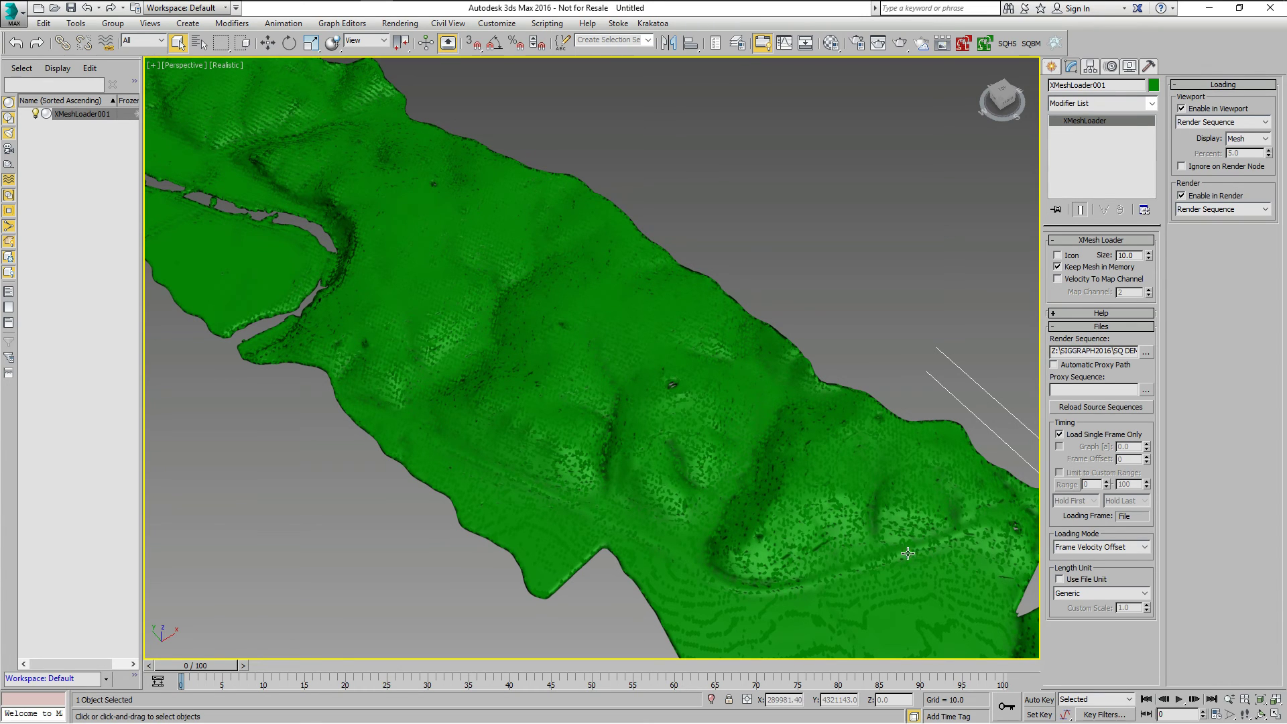
{"action": "scroll", "coordinate": [776, 526], "scroll_direction": "down", "scroll_amount": 3}
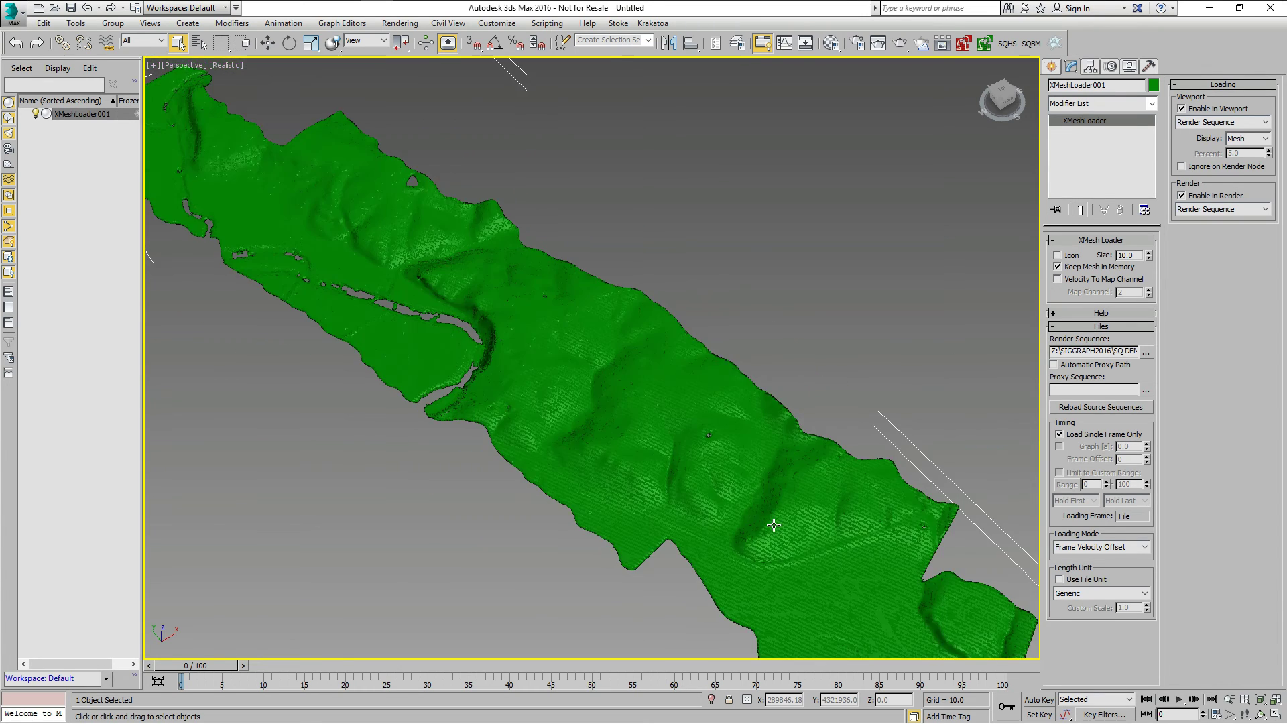
- Enable Use File Unit for the XMesh Loader, frame the rescaled terrain mesh and inspect its surface from close up
{"action": "left_click", "coordinate": [1078, 584]}
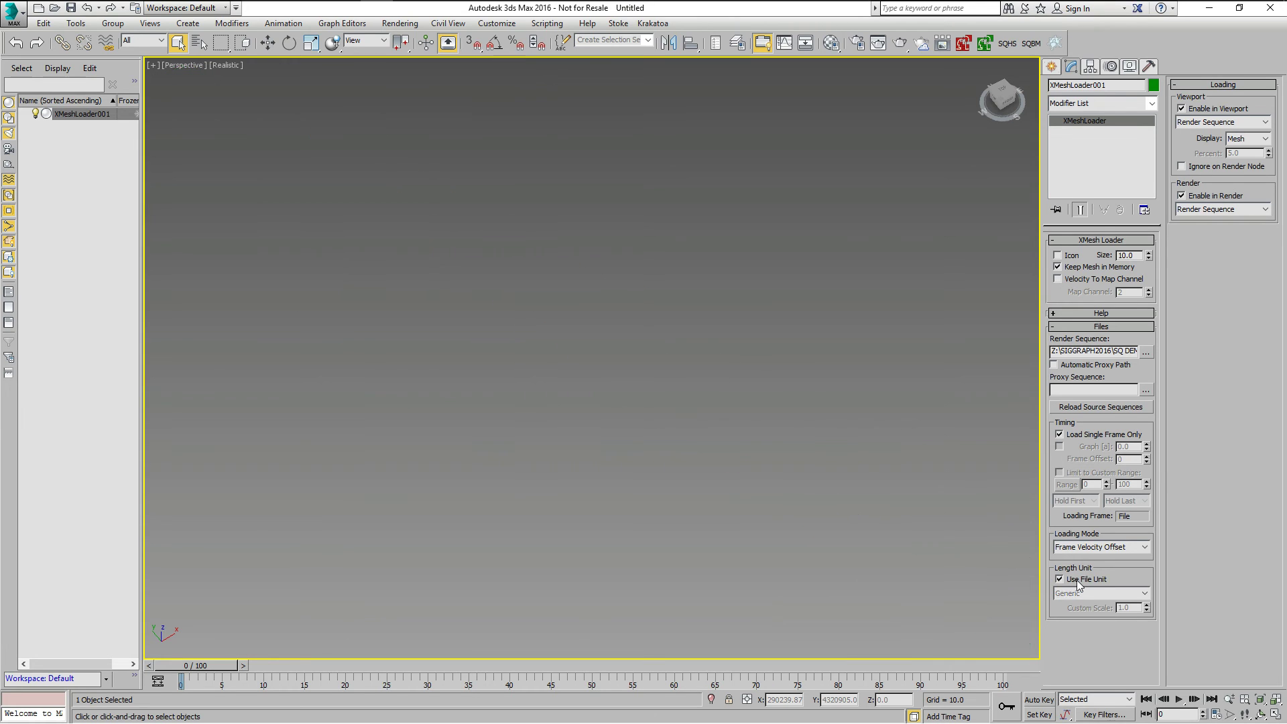
{"action": "key", "text": "z"}
{"action": "scroll", "coordinate": [613, 349], "scroll_direction": "up", "scroll_amount": 2}
{"action": "scroll", "coordinate": [613, 349], "scroll_direction": "up", "scroll_amount": 3}
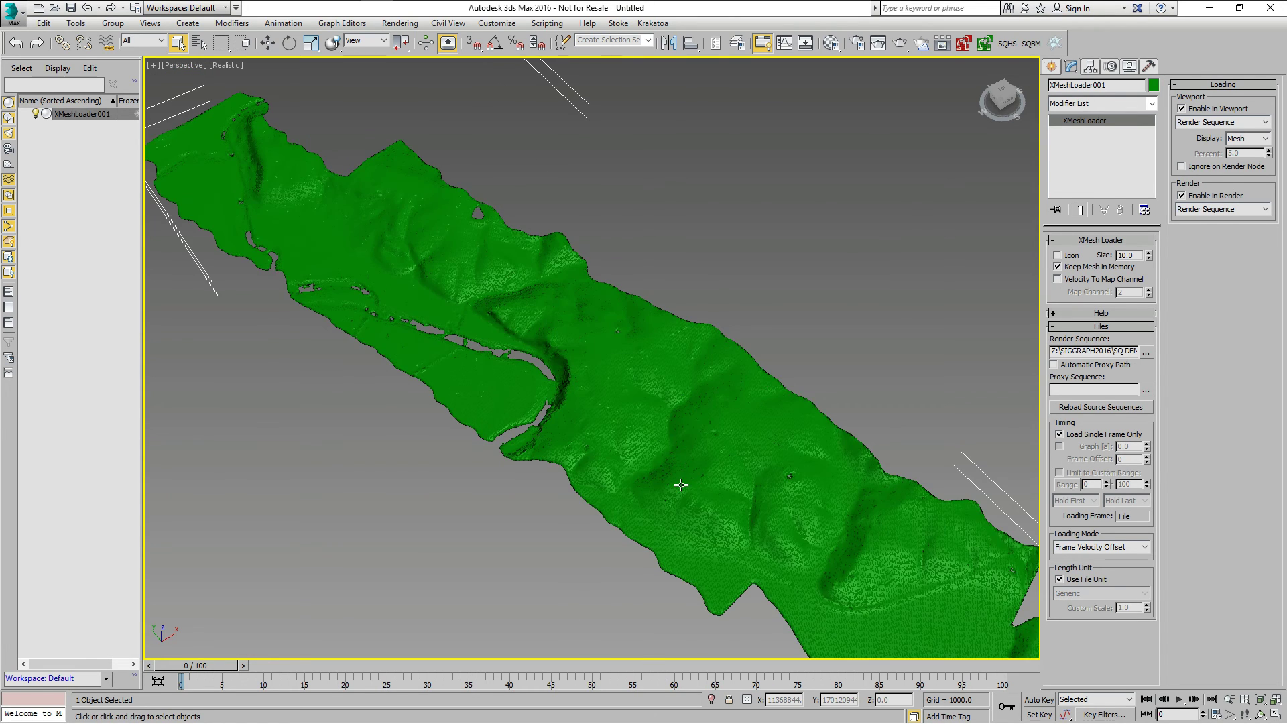
{"action": "scroll", "coordinate": [703, 474], "scroll_direction": "down", "scroll_amount": 2}
{"action": "scroll", "coordinate": [719, 463], "scroll_direction": "up", "scroll_amount": 2}
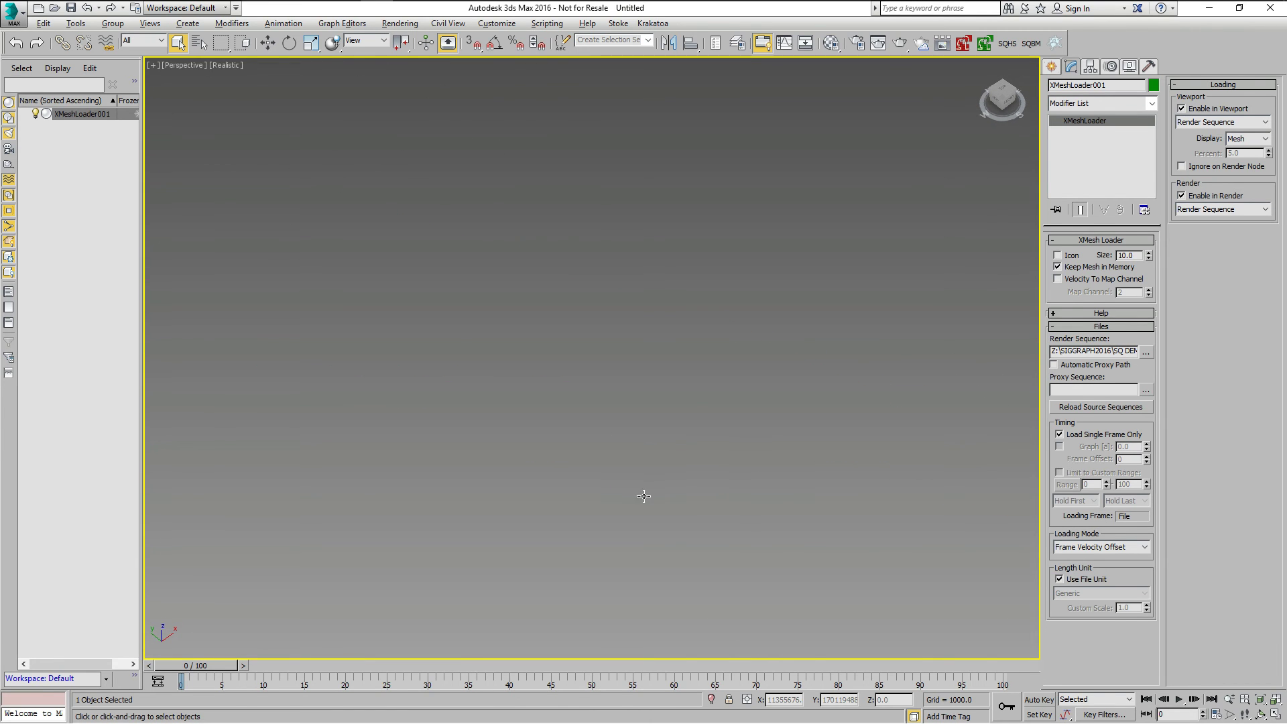
{"action": "scroll", "coordinate": [681, 524], "scroll_direction": "down", "scroll_amount": 2}
{"action": "middle_click_drag", "start_coordinate": [680, 524], "coordinate": [533, 496], "text": "alt"}
- Switch to Sequoia and assign UserCoordinateSystem001 as the mesher's user coordinate system source
{"action": "key", "text": "alt+Tab"}
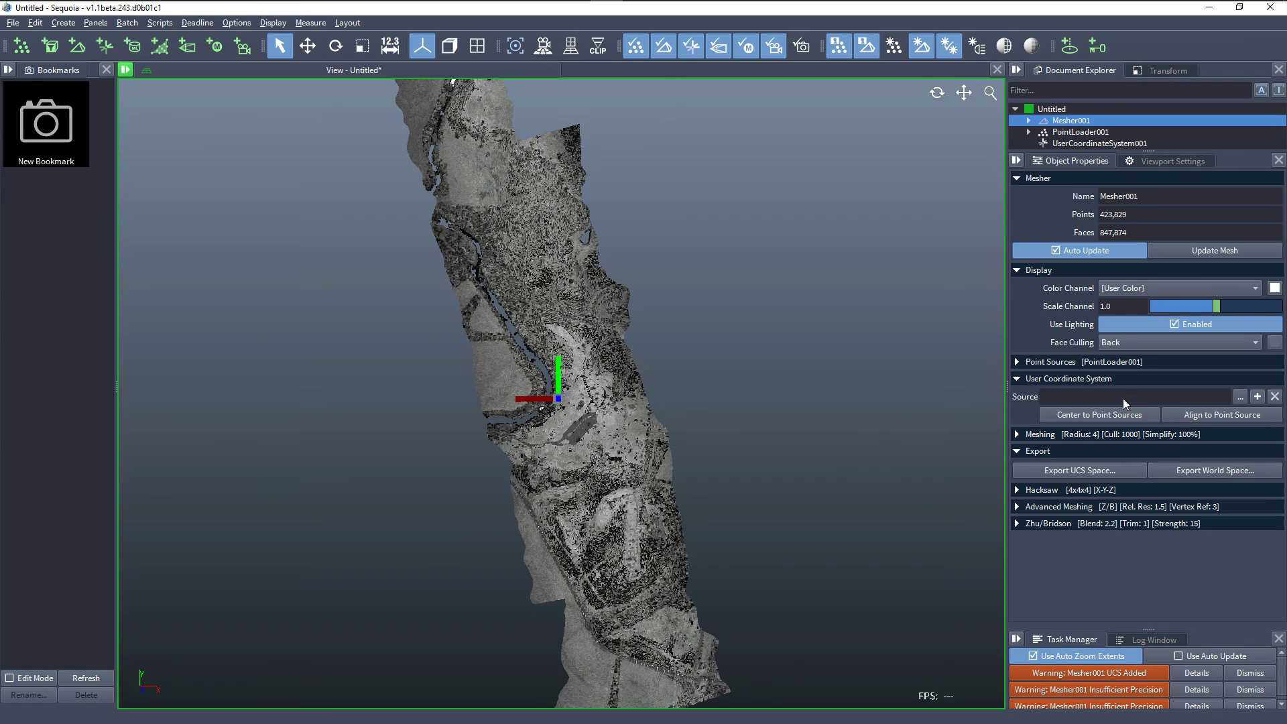
{"action": "left_click", "coordinate": [1239, 396]}
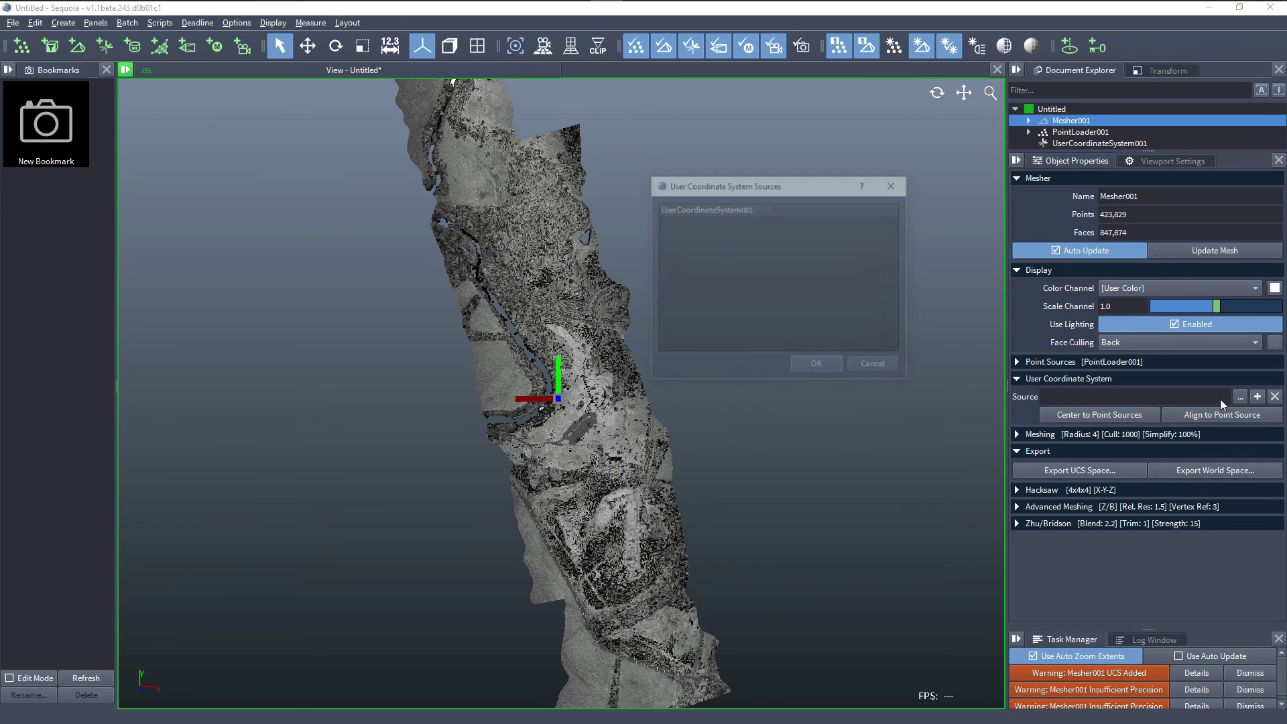
{"action": "left_click", "coordinate": [711, 209]}
{"action": "left_click", "coordinate": [817, 366]}
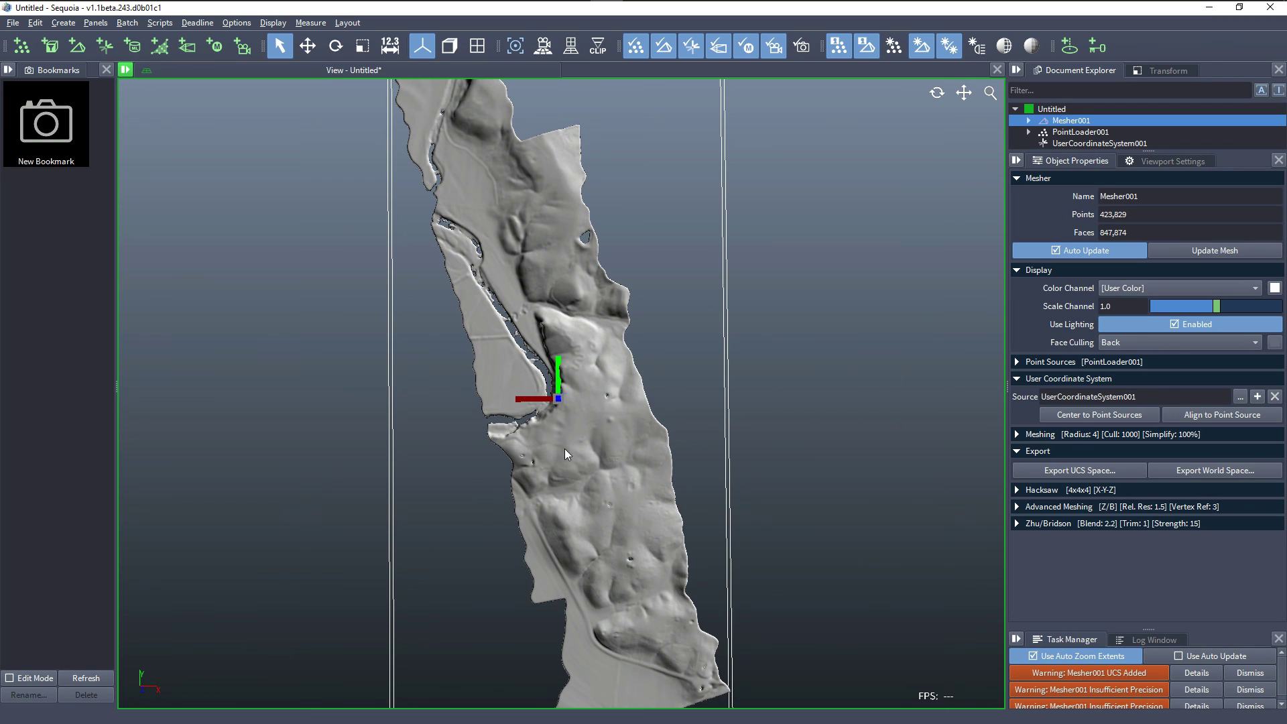
- Dismiss all the Mesher001 warnings in the task list
{"action": "left_click", "coordinate": [1250, 673]}
{"action": "left_click", "coordinate": [1250, 686]}
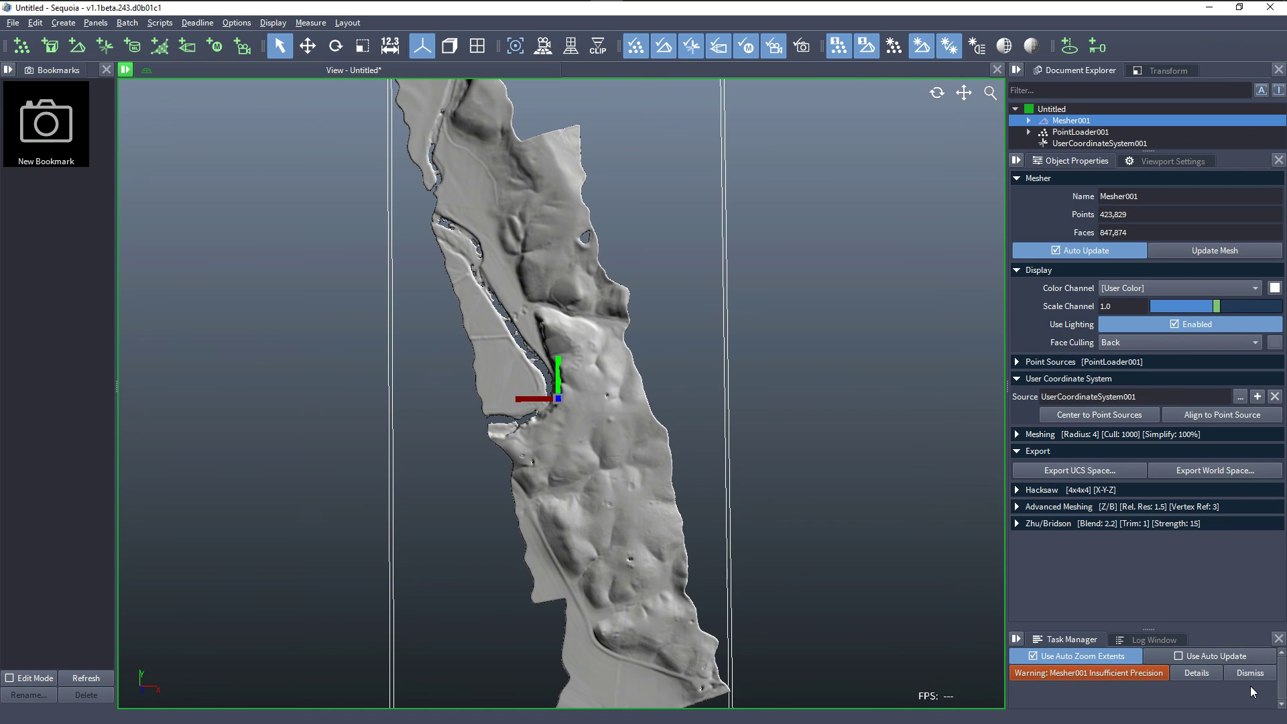
{"action": "left_click", "coordinate": [1248, 673]}
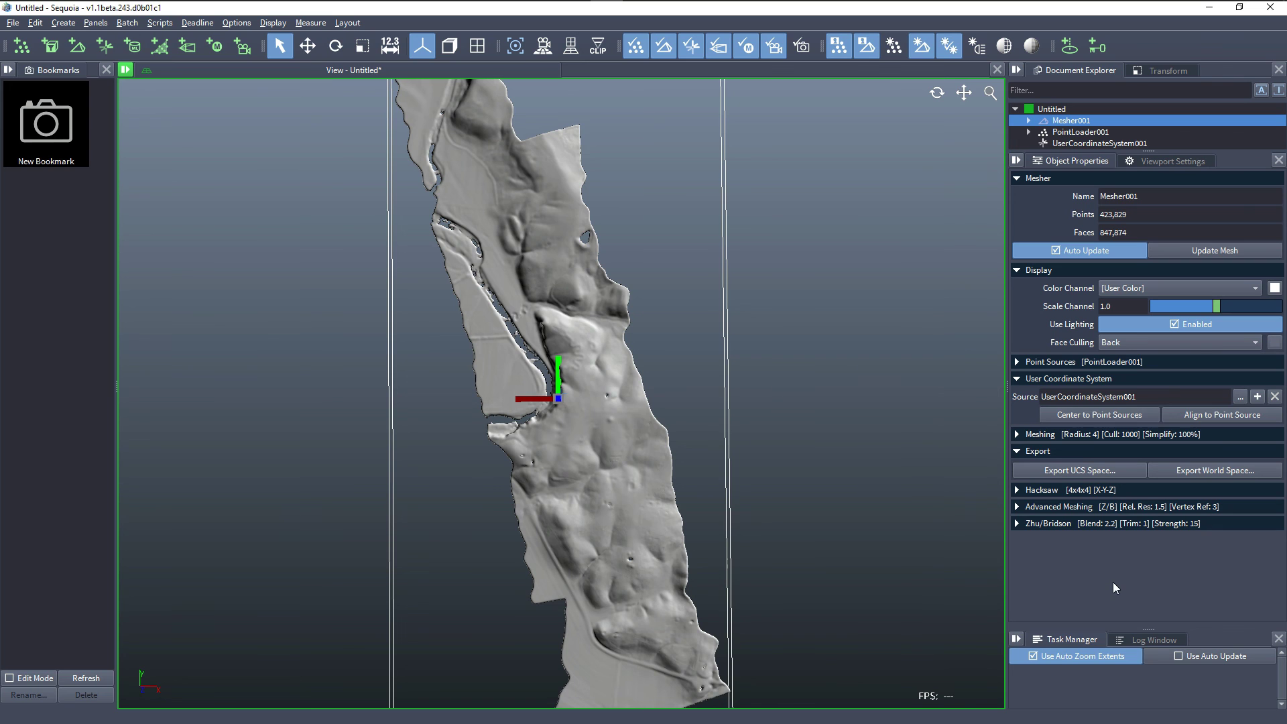
- Start saving the untitled document under a new name as a Sequoia scene file
{"action": "left_click", "coordinate": [13, 23]}
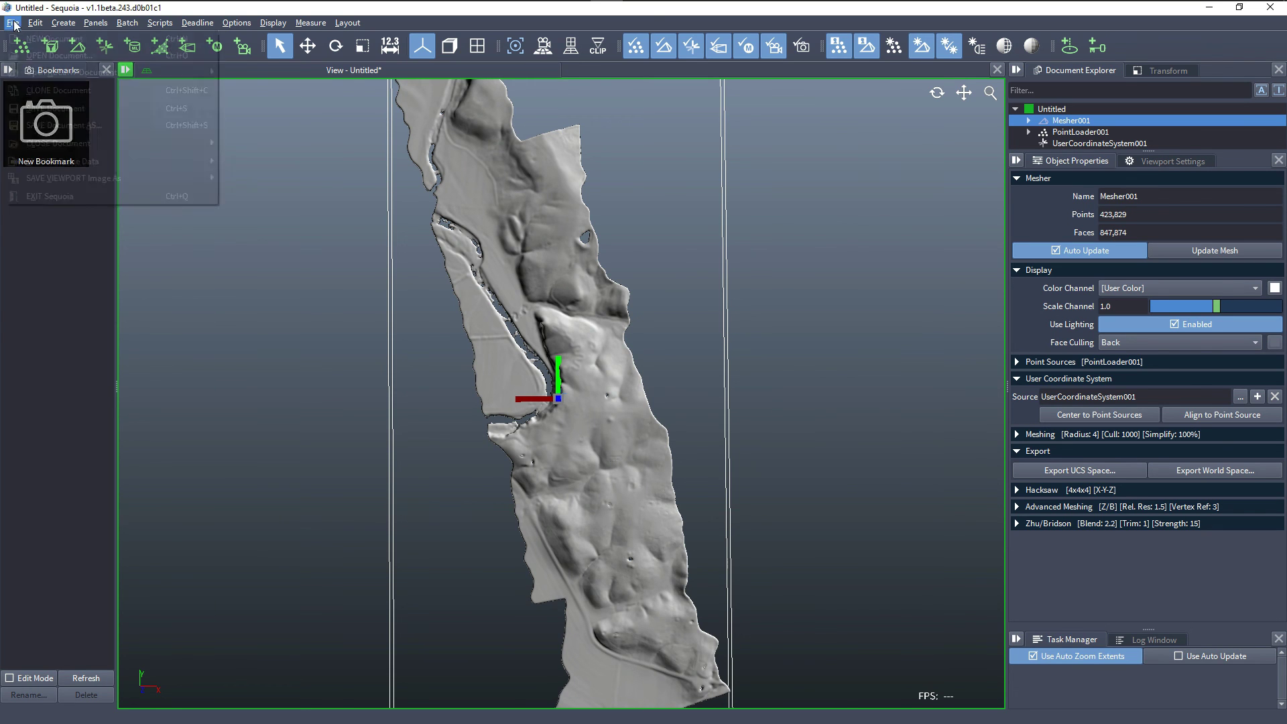
{"action": "left_click", "coordinate": [67, 127]}
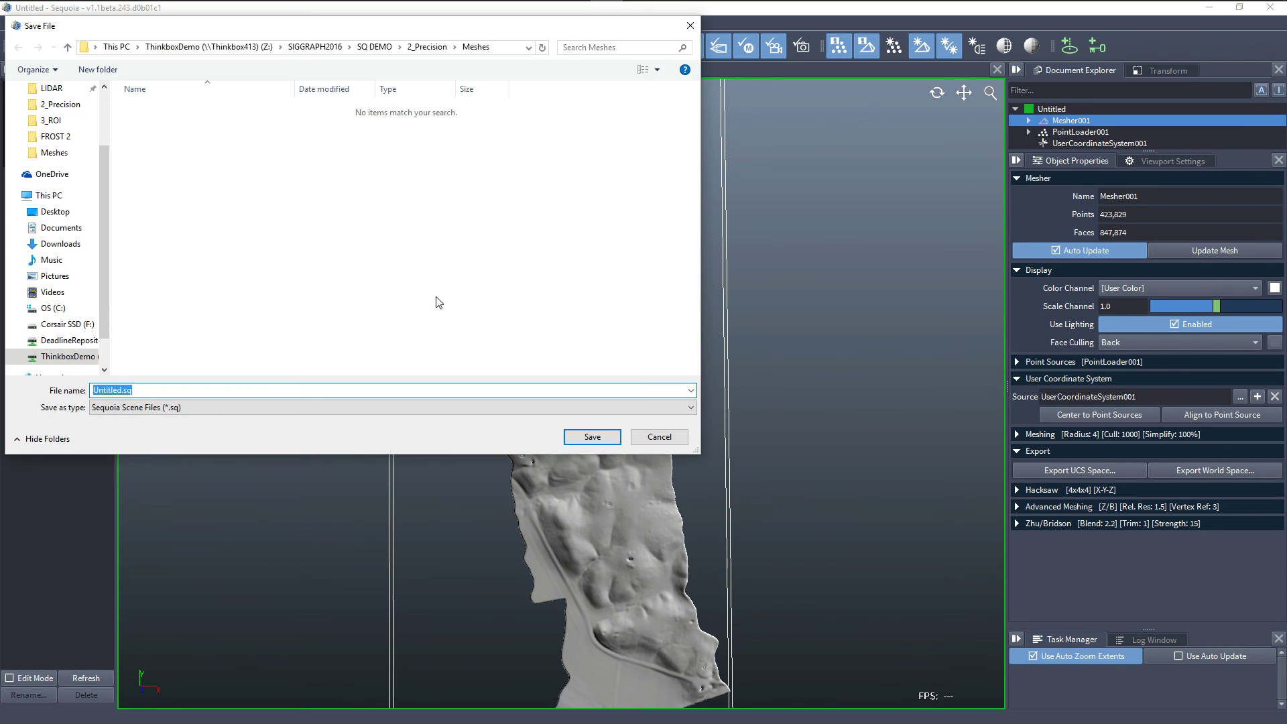